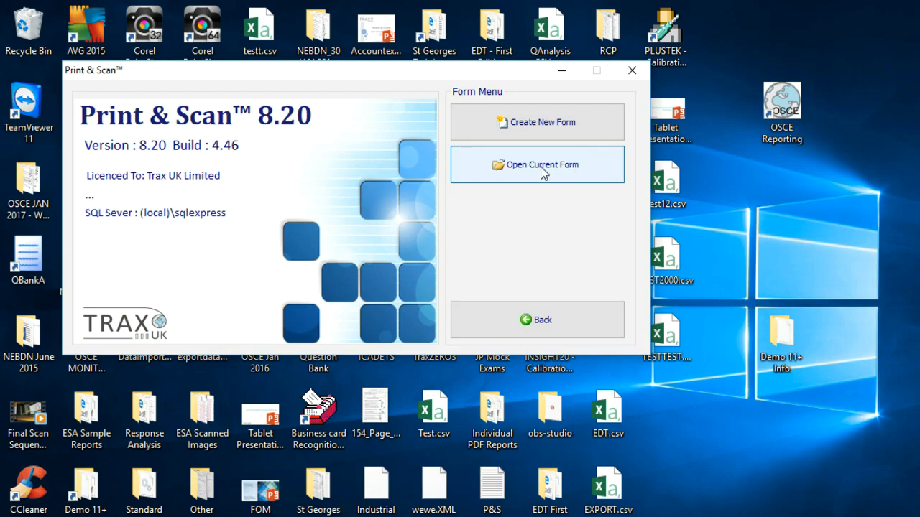
pyautogui.click(554, 171)
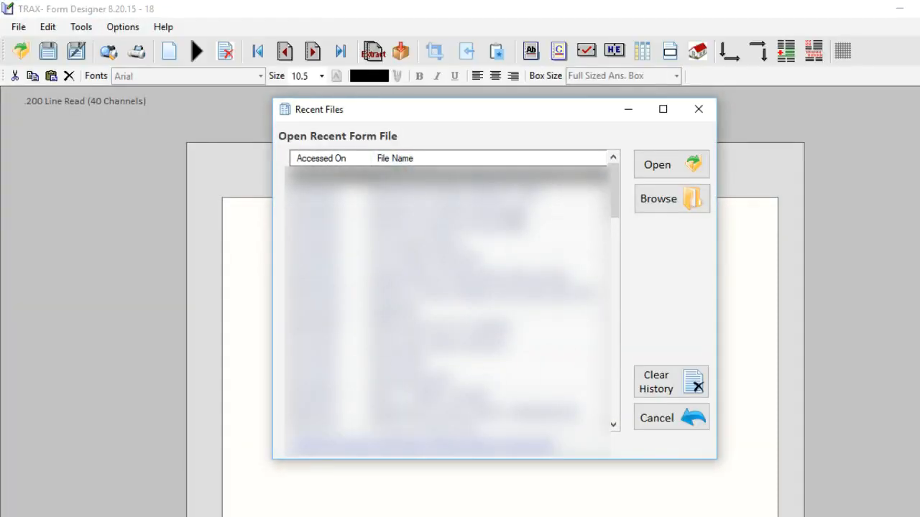
pyautogui.scroll(-3, 567, 266)
pyautogui.scroll(3, 571, 230)
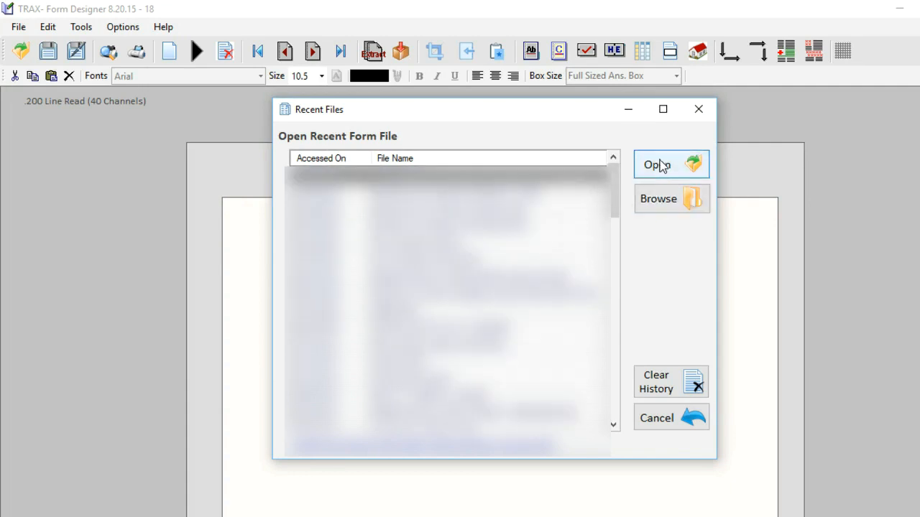
pyautogui.click(696, 110)
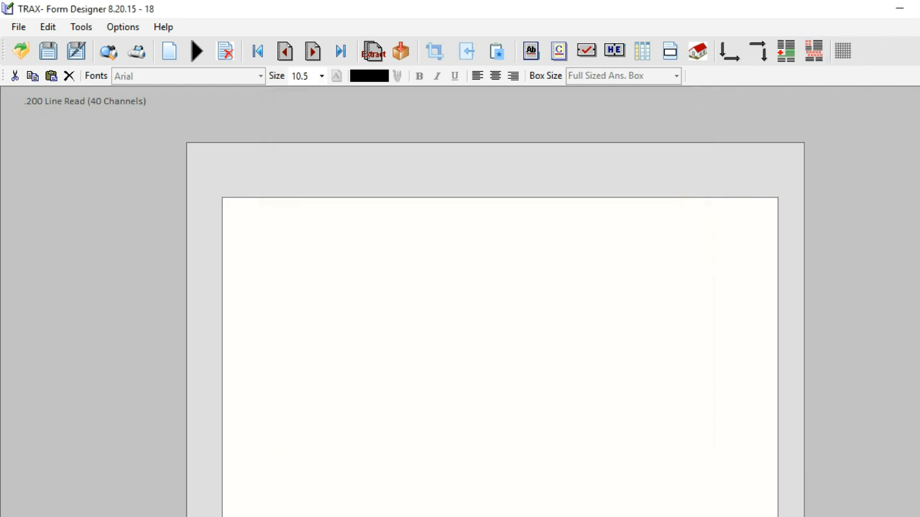
pyautogui.hotkey('alt', 'F4')
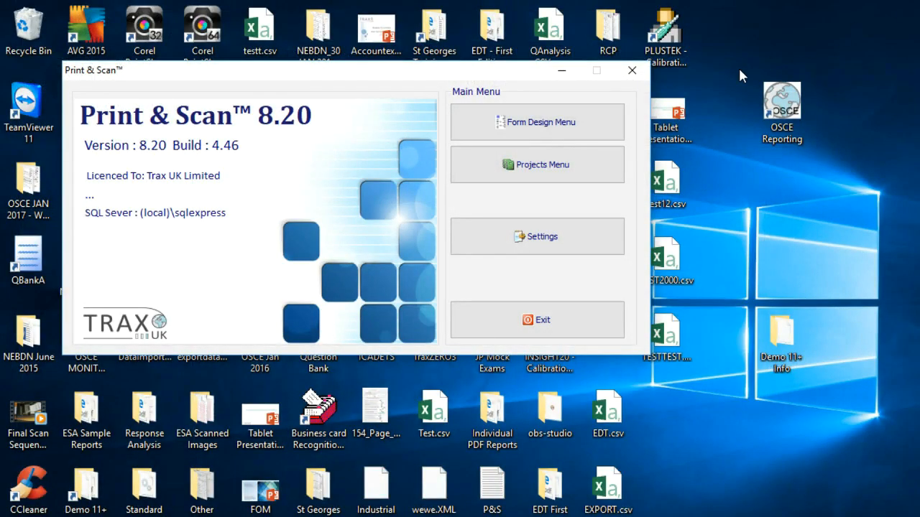
# - Create a new blank form and show the layout grid on its page
pyautogui.click(595, 117)
pyautogui.click(595, 124)
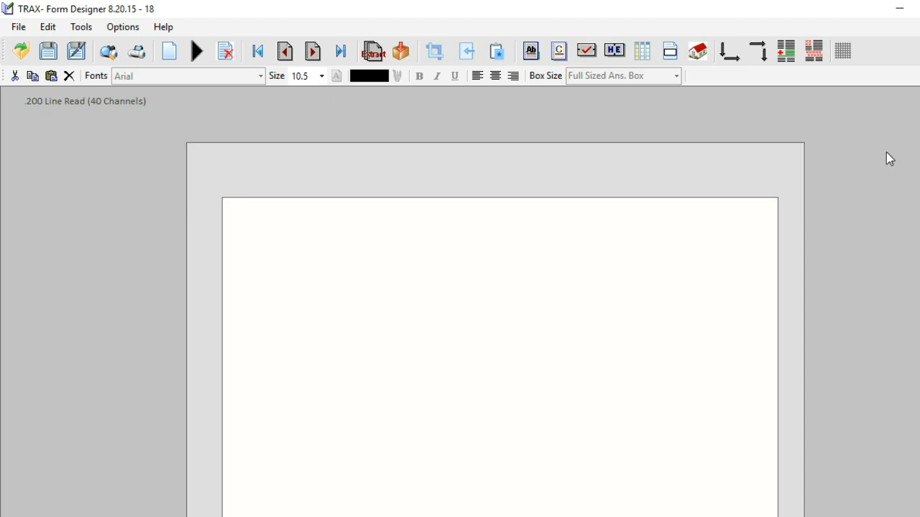
pyautogui.scroll(-3, 496, 302)
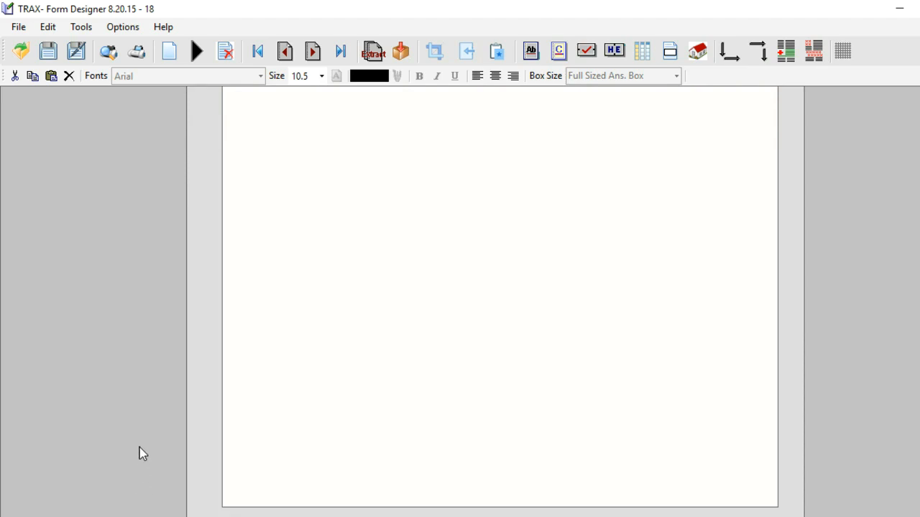
pyautogui.scroll(3, 140, 431)
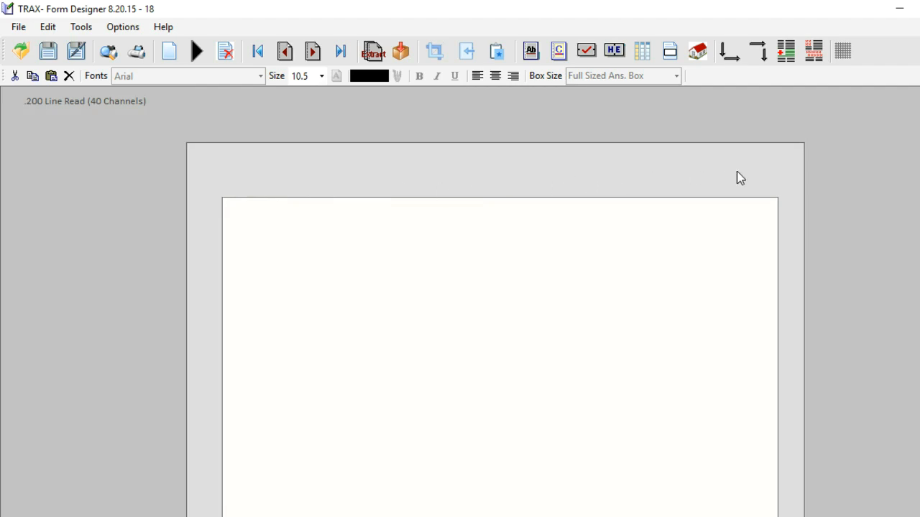
pyautogui.scroll(-3, 797, 367)
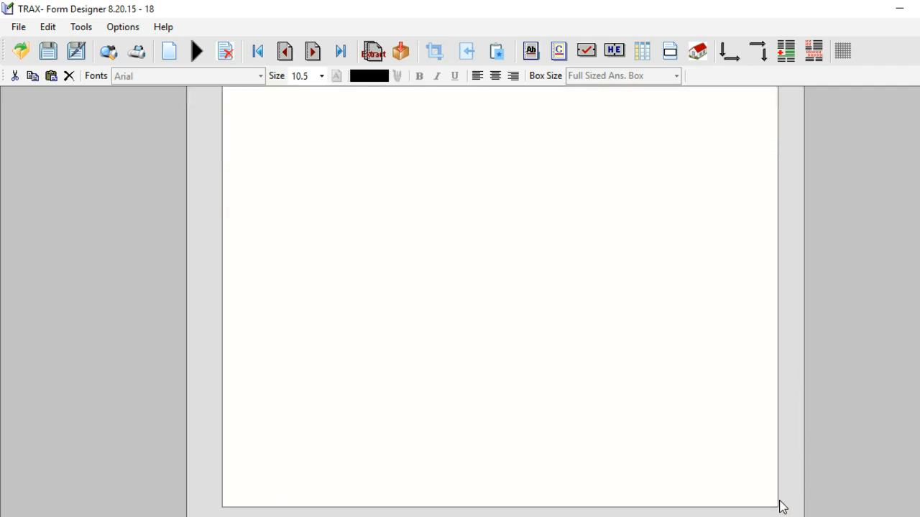
pyautogui.scroll(3, 452, 489)
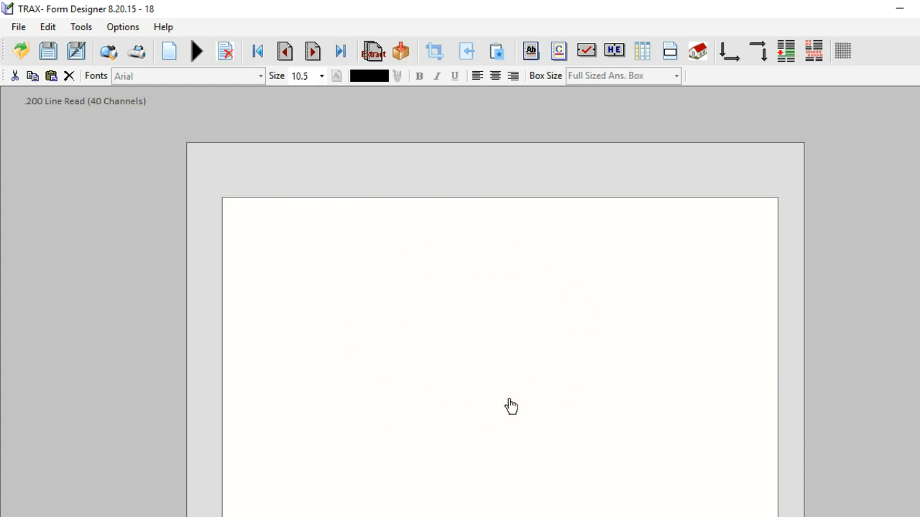
pyautogui.click(843, 52)
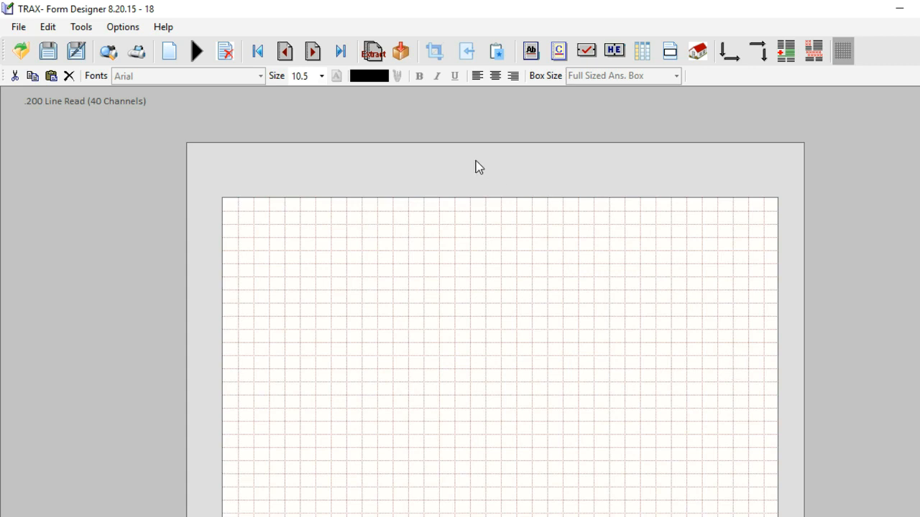
# - Replace the form's header text with "Trax UK Exam"
pyautogui.click(48, 29)
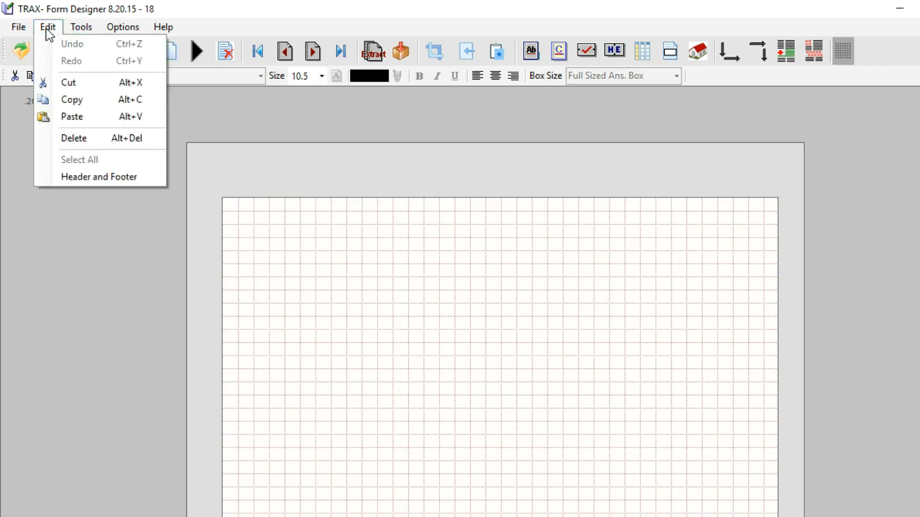
pyautogui.click(106, 178)
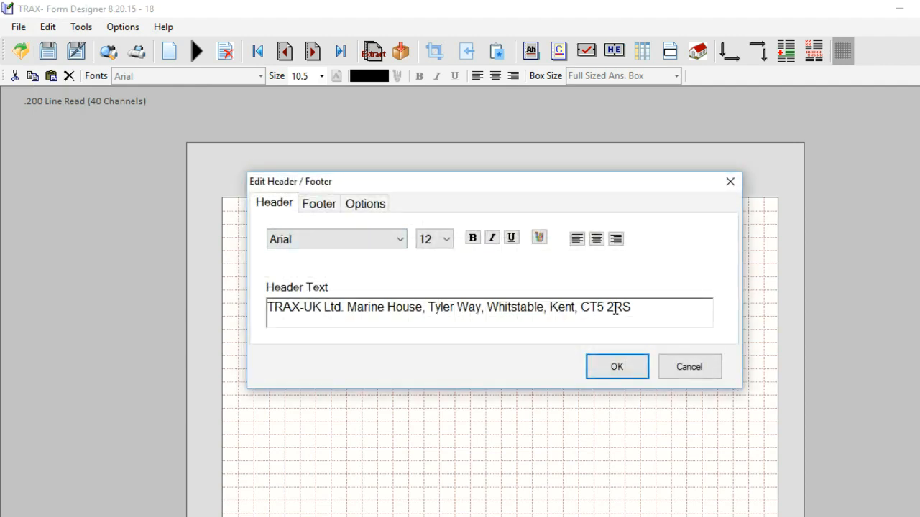
pyautogui.moveTo(633, 307); pyautogui.dragTo(313, 300)
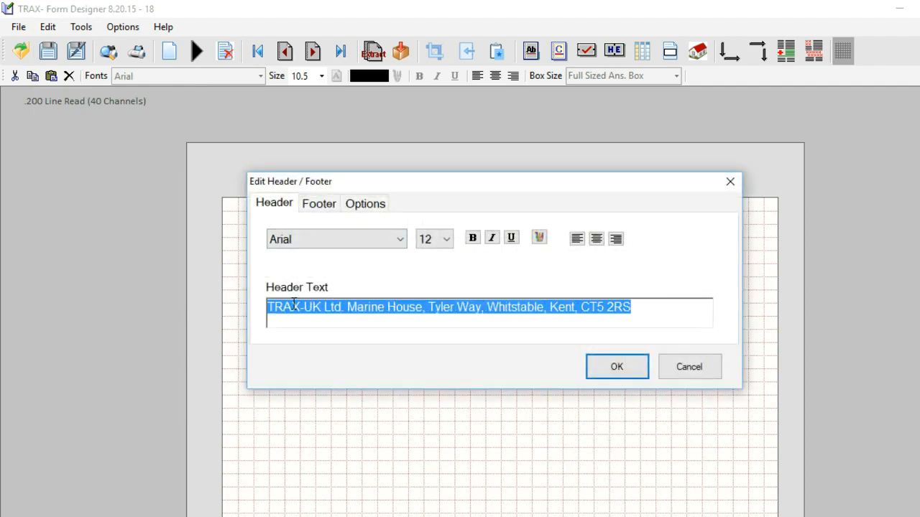
pyautogui.press('Delete')
pyautogui.write('Trax UK')
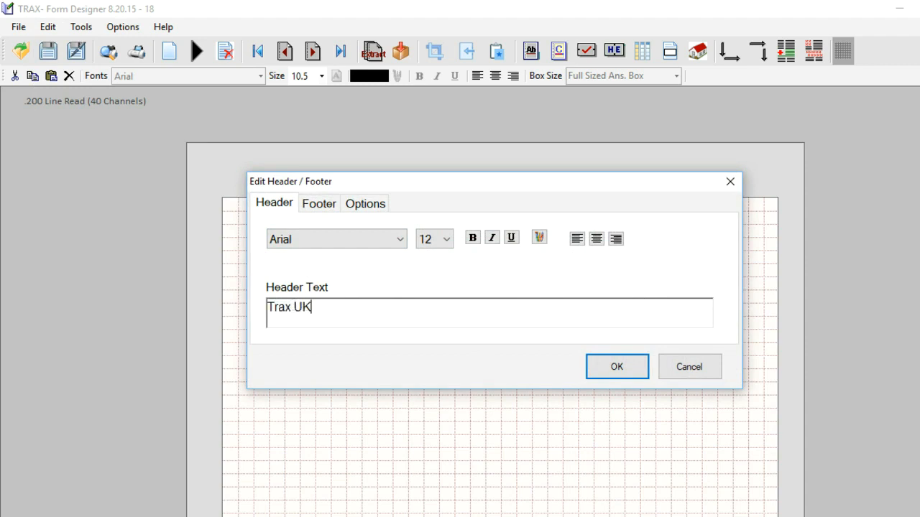
pyautogui.write('Exam')
# - Format the whole header text in size 18 and bold
pyautogui.moveTo(419, 312); pyautogui.dragTo(225, 294)
pyautogui.click(441, 241)
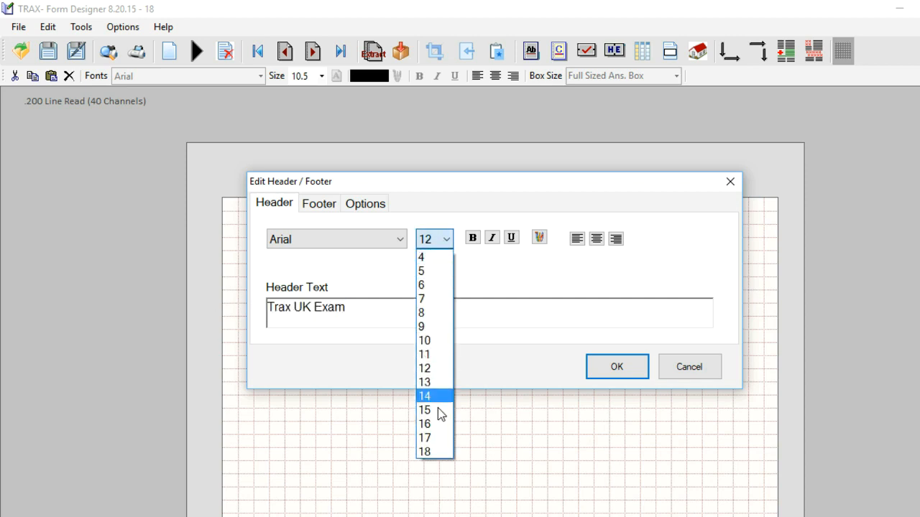
pyautogui.click(427, 451)
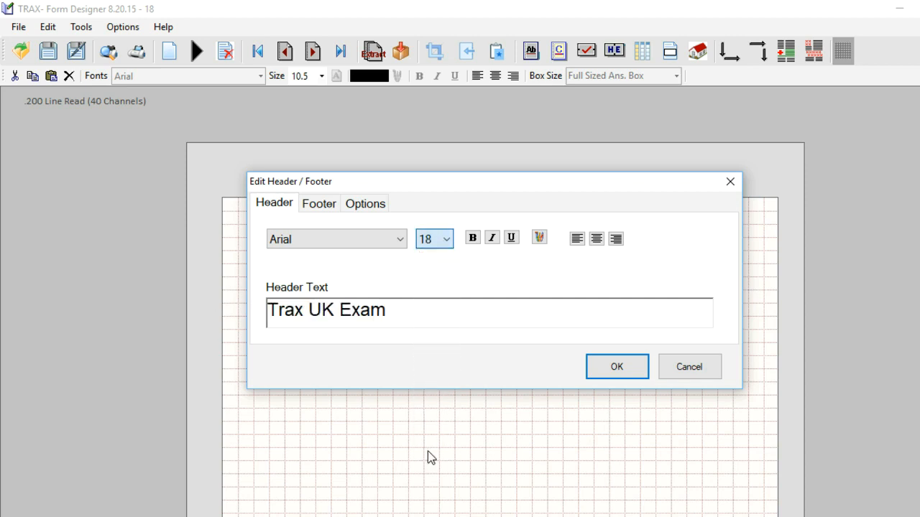
pyautogui.click(473, 241)
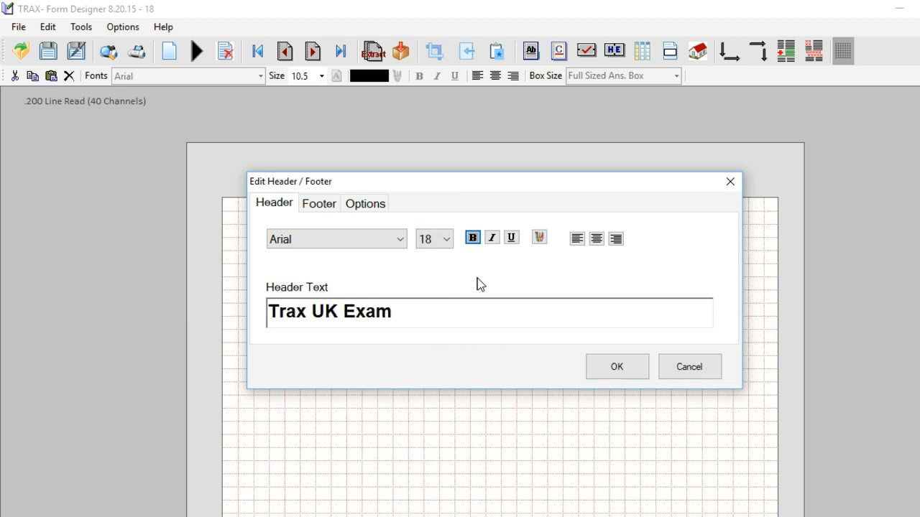
# - Try italic, underline, right and centre alignment on the header text, going back to plain bold, left-aligned Arial
pyautogui.click(493, 241)
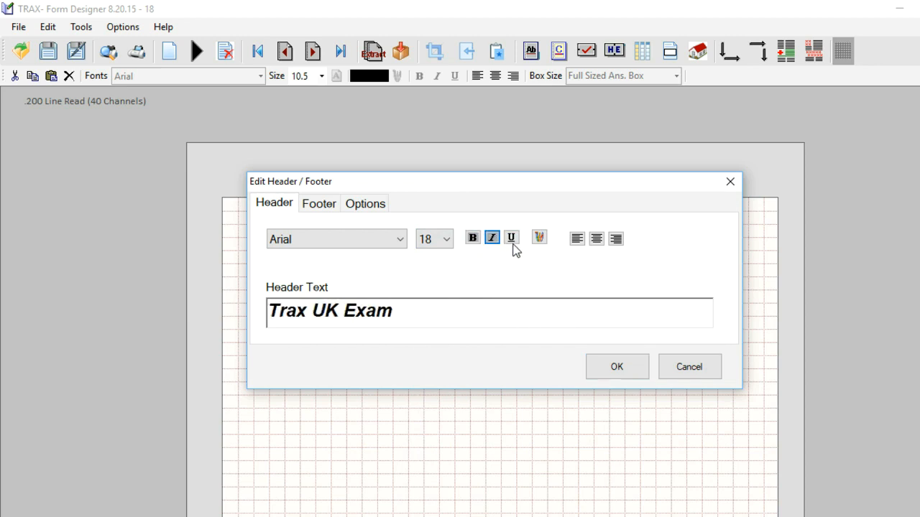
pyautogui.click(511, 240)
pyautogui.click(512, 240)
pyautogui.click(493, 240)
pyautogui.click(616, 240)
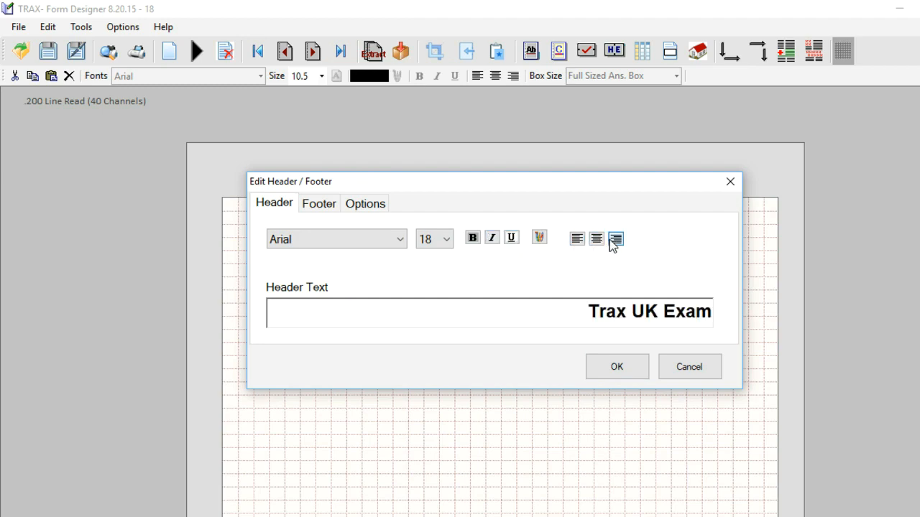
pyautogui.click(596, 239)
pyautogui.click(577, 239)
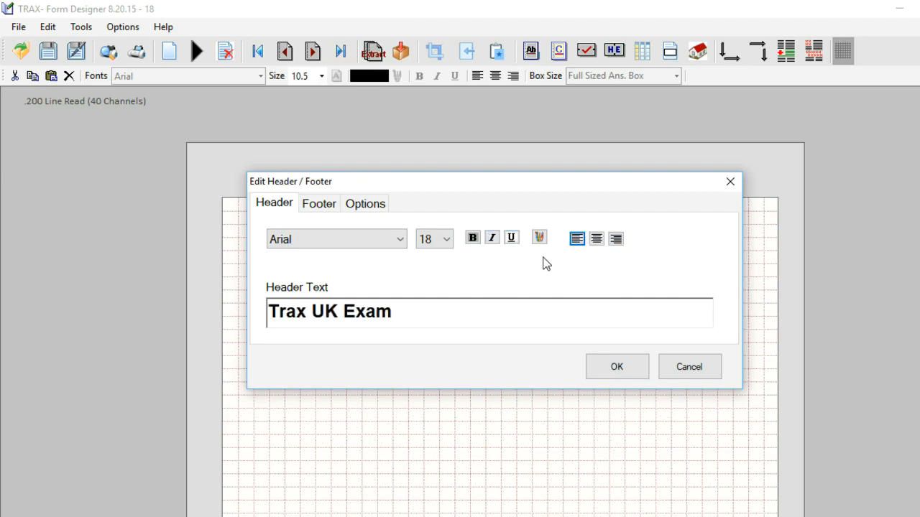
pyautogui.click(397, 241)
pyautogui.click(374, 267)
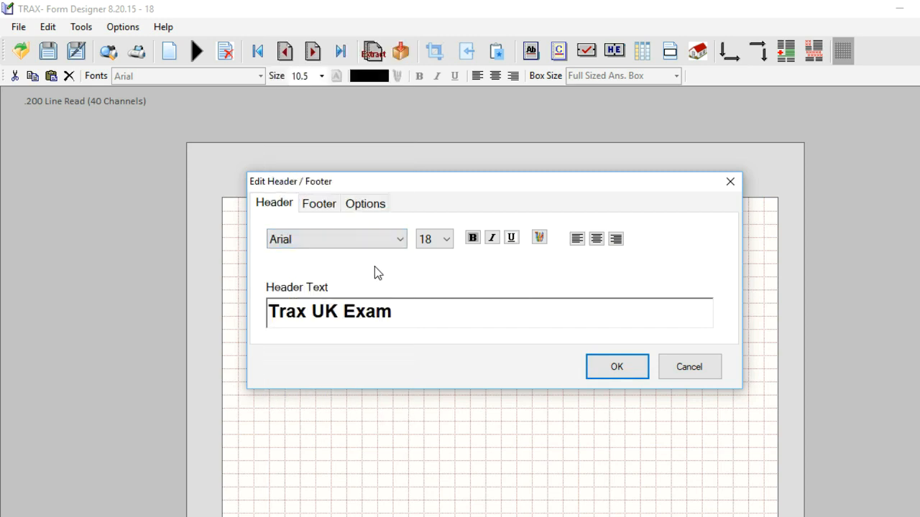
# - Replace the form's footer text with "Page no. Reference no./I.D." and apply the header and footer
pyautogui.click(318, 202)
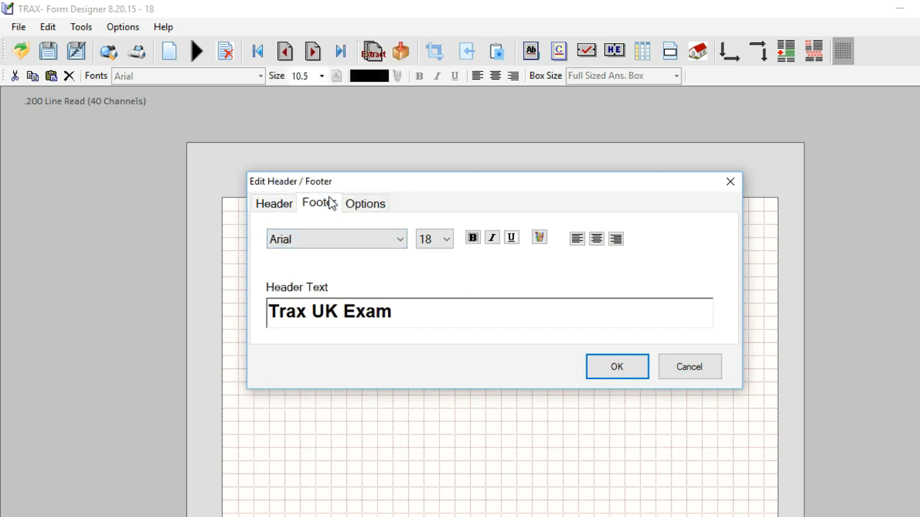
pyautogui.moveTo(540, 302); pyautogui.dragTo(207, 285)
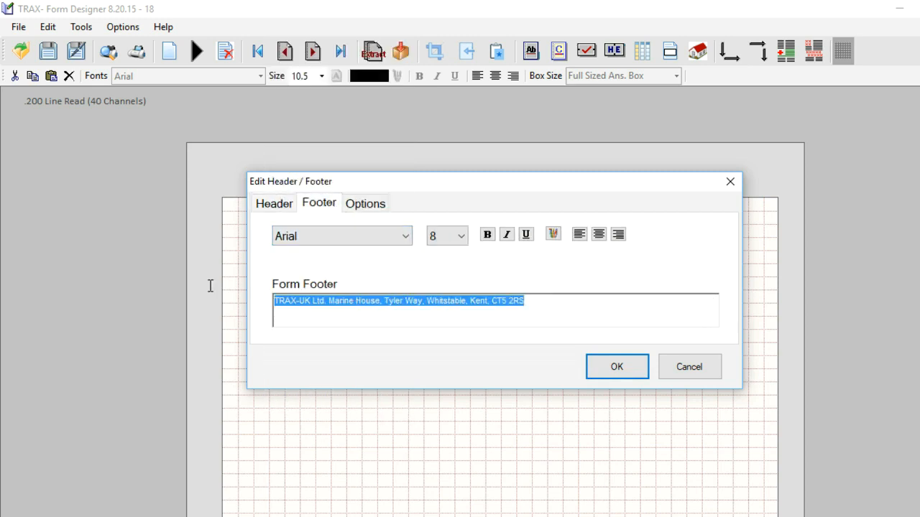
pyautogui.press('BackSpace')
pyautogui.write('Page no. Reference no./I.D.')
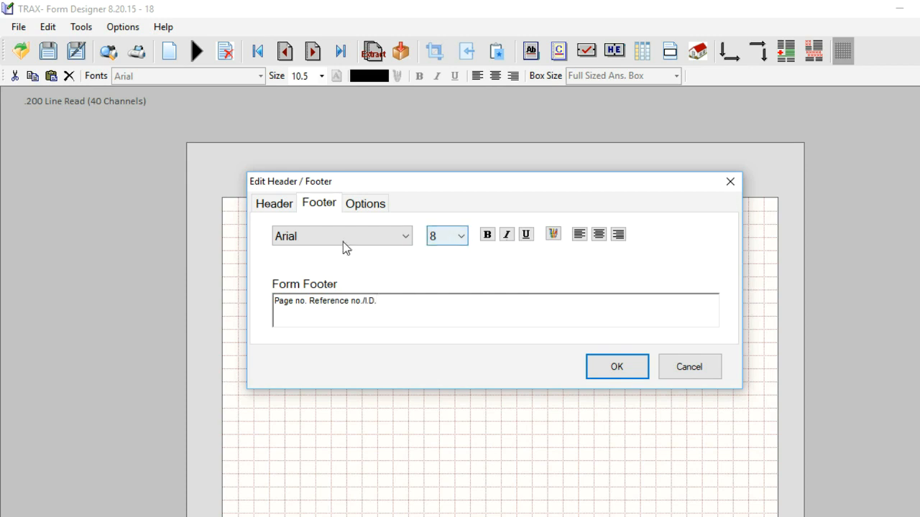
pyautogui.click(608, 368)
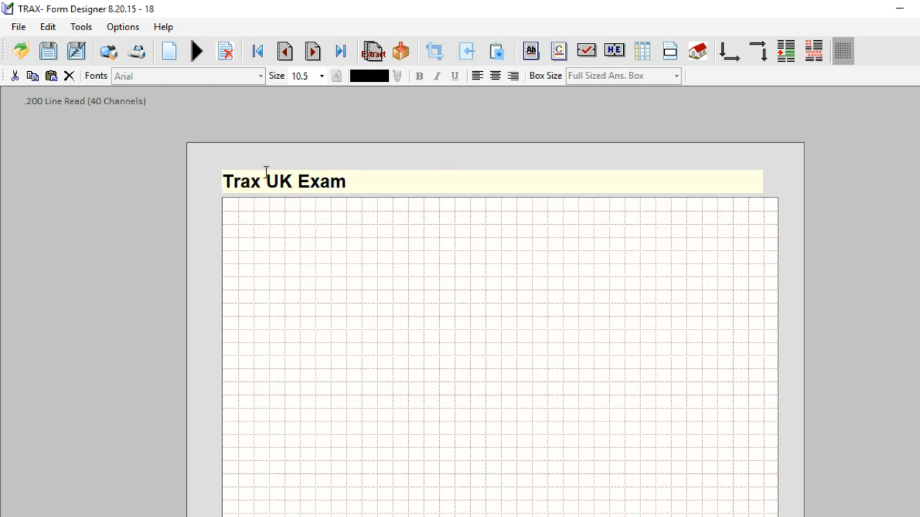
# - Add a text box in the left half of the form page, below the header, reading "This is a question"
pyautogui.scroll(-5, 517, 299)
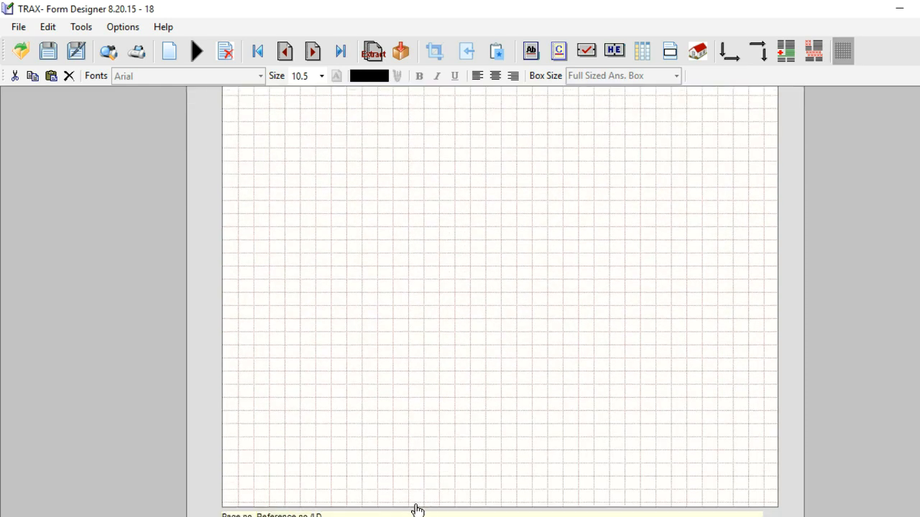
pyautogui.scroll(5, 513, 329)
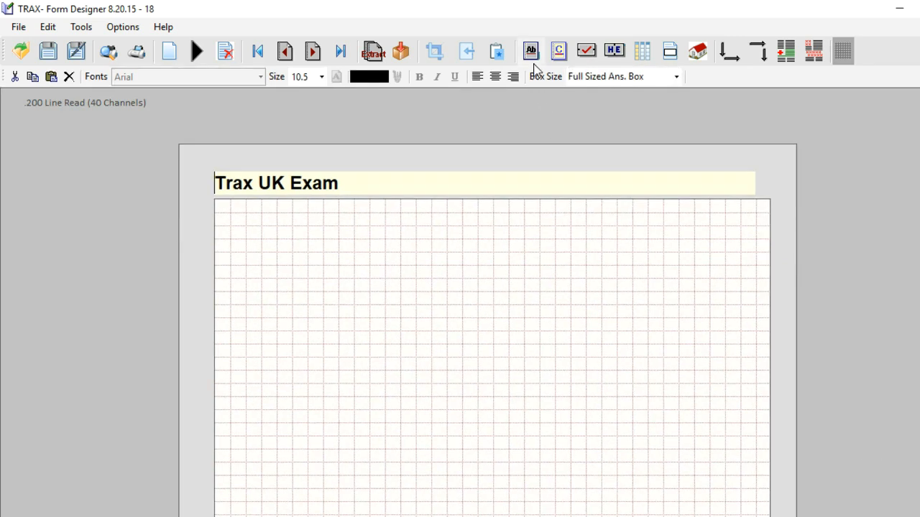
pyautogui.click(529, 53)
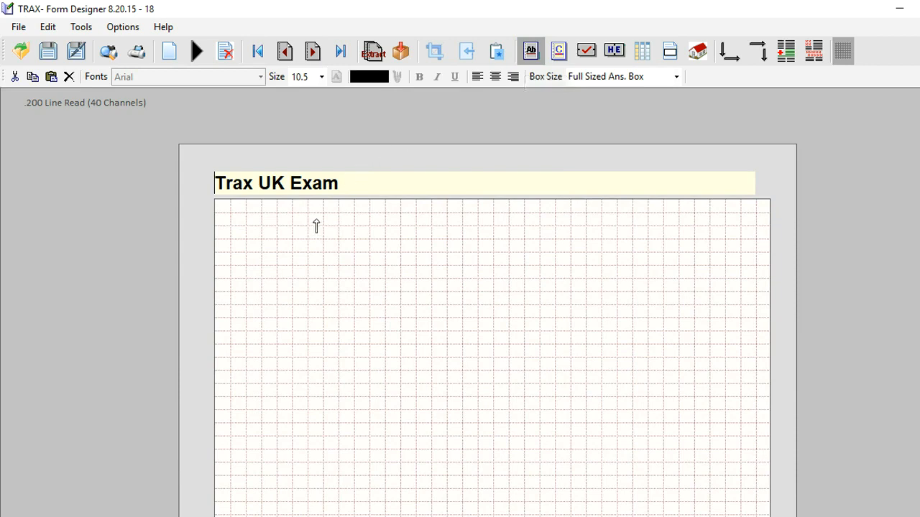
pyautogui.click(251, 386)
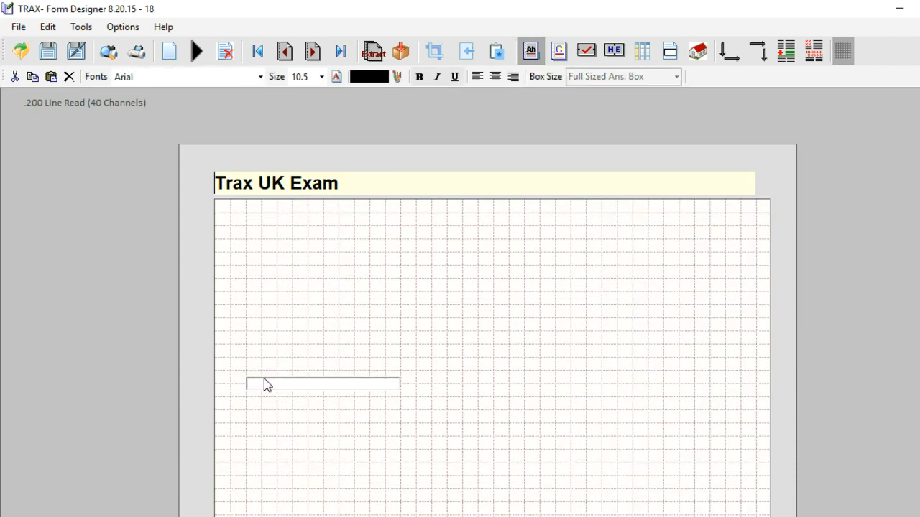
pyautogui.click(530, 51)
pyautogui.click(352, 384)
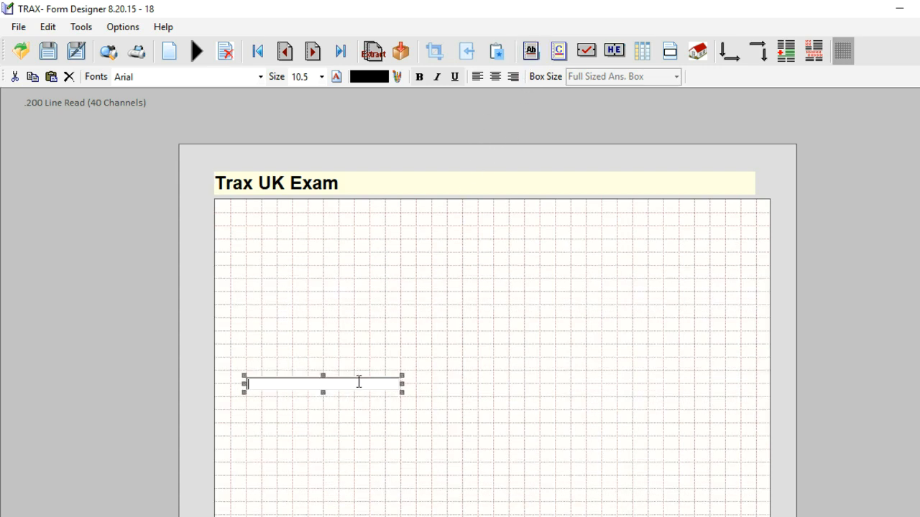
pyautogui.click(354, 385)
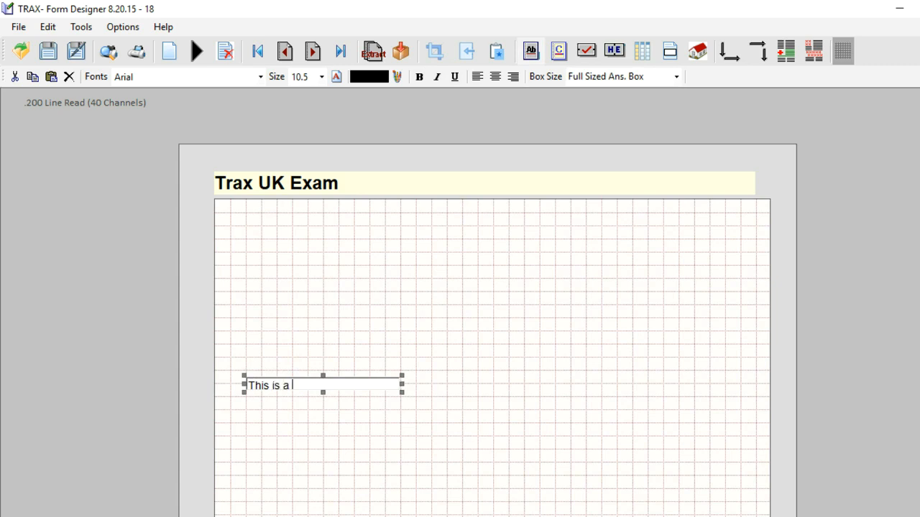
pyautogui.click(374, 376)
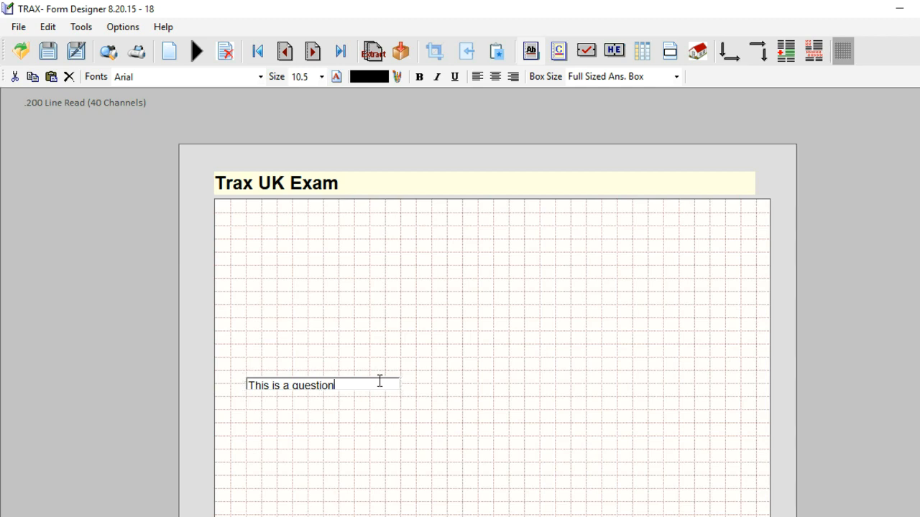
# - Open the question text box in the full text editor and select all of its text
pyautogui.doubleClick(367, 384)
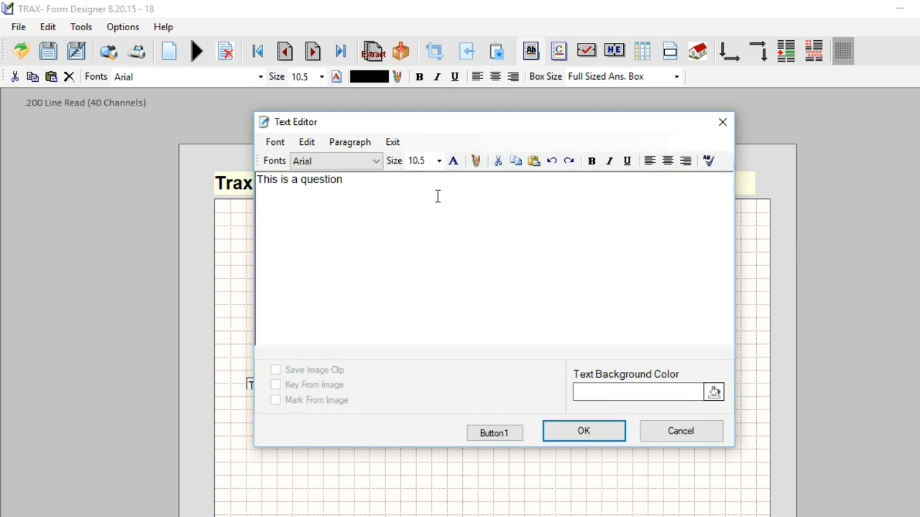
pyautogui.moveTo(380, 177); pyautogui.dragTo(300, 168)
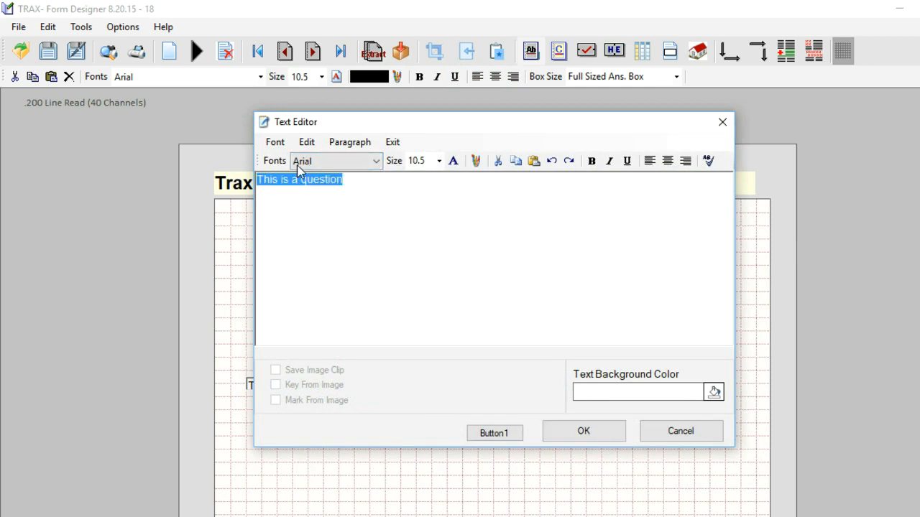
# - Try bold and italic on the selected question text, returning it to the regular style
pyautogui.click(309, 158)
pyautogui.click(440, 162)
pyautogui.click(440, 162)
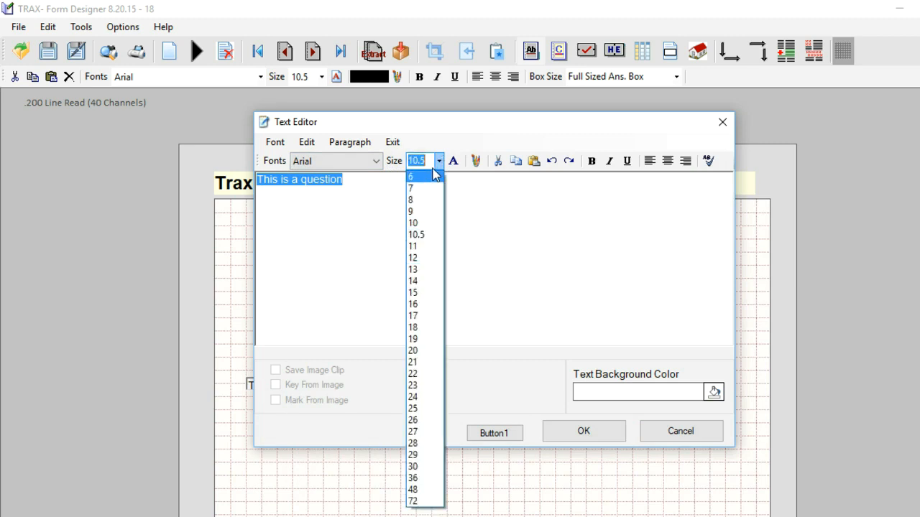
pyautogui.click(439, 164)
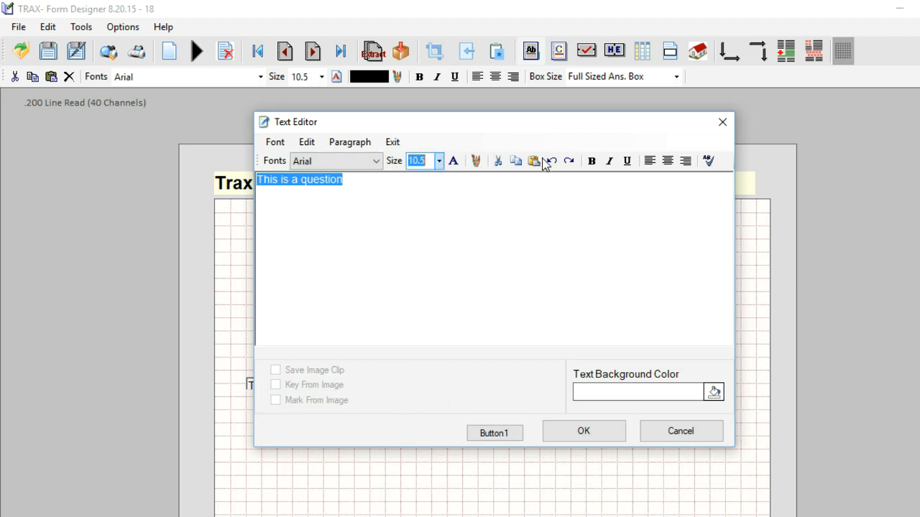
pyautogui.click(592, 162)
pyautogui.click(592, 163)
pyautogui.click(608, 163)
pyautogui.click(610, 162)
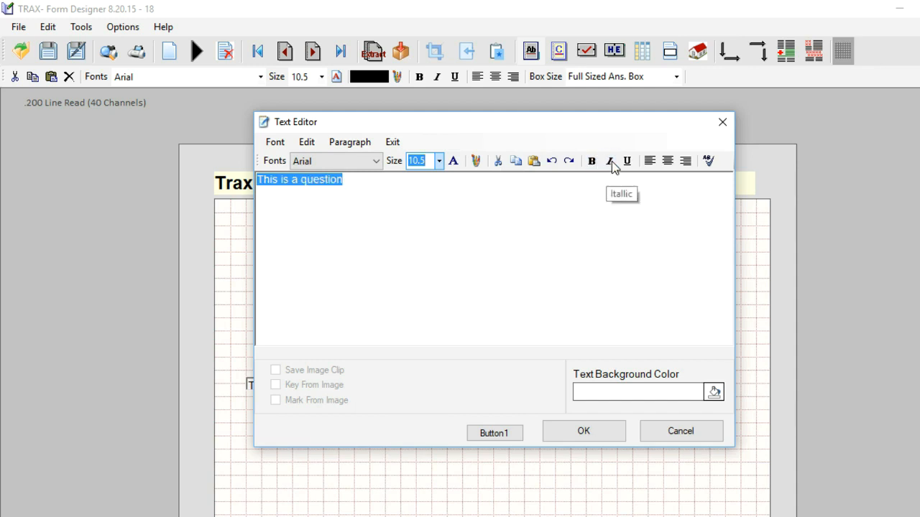
# - Colour only the word "question" orange and apply the edited text to the text box
pyautogui.click(462, 197)
pyautogui.doubleClick(324, 185)
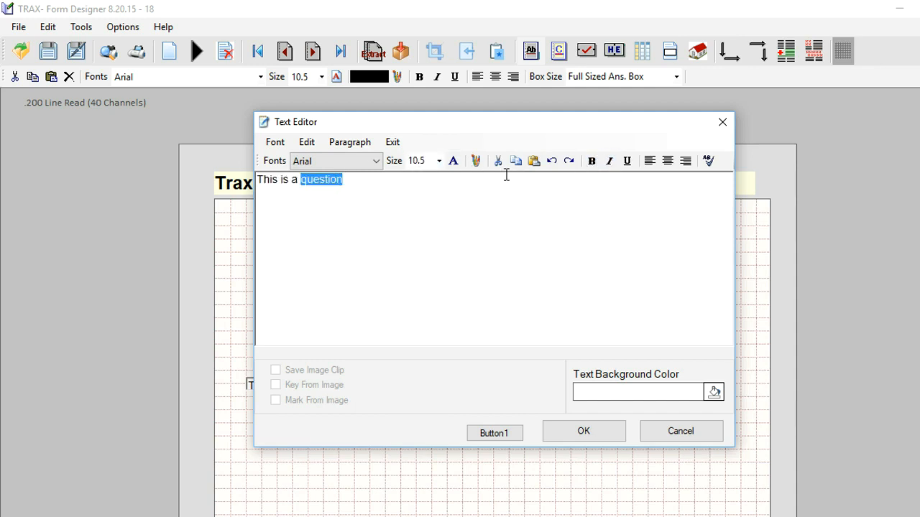
pyautogui.click(477, 160)
pyautogui.click(445, 202)
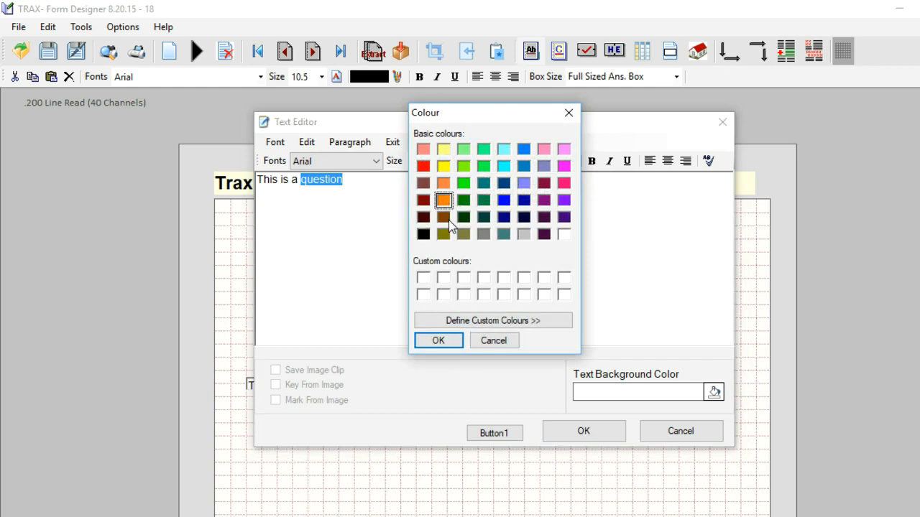
pyautogui.click(440, 340)
pyautogui.click(371, 197)
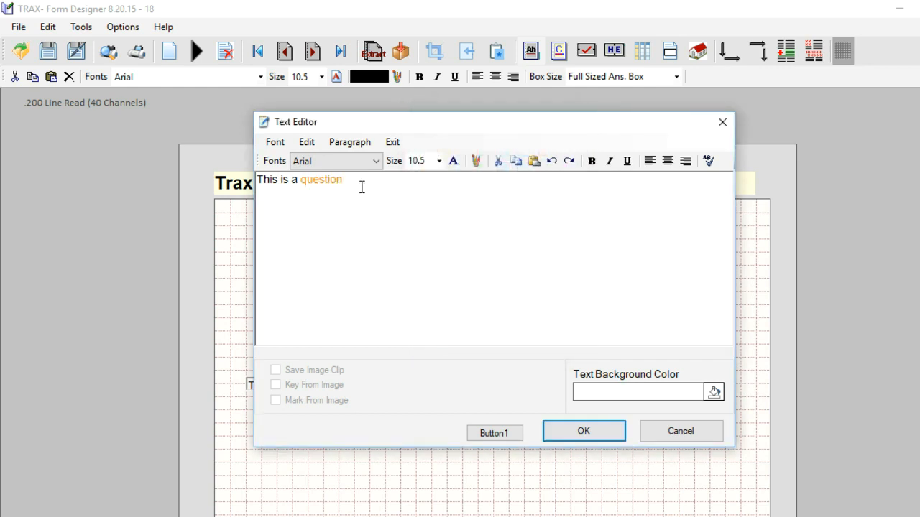
pyautogui.click(307, 141)
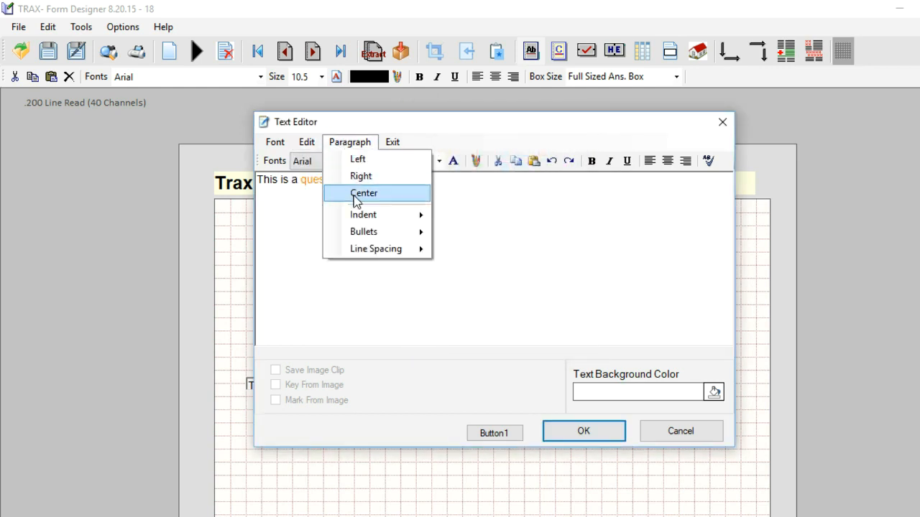
pyautogui.click(338, 143)
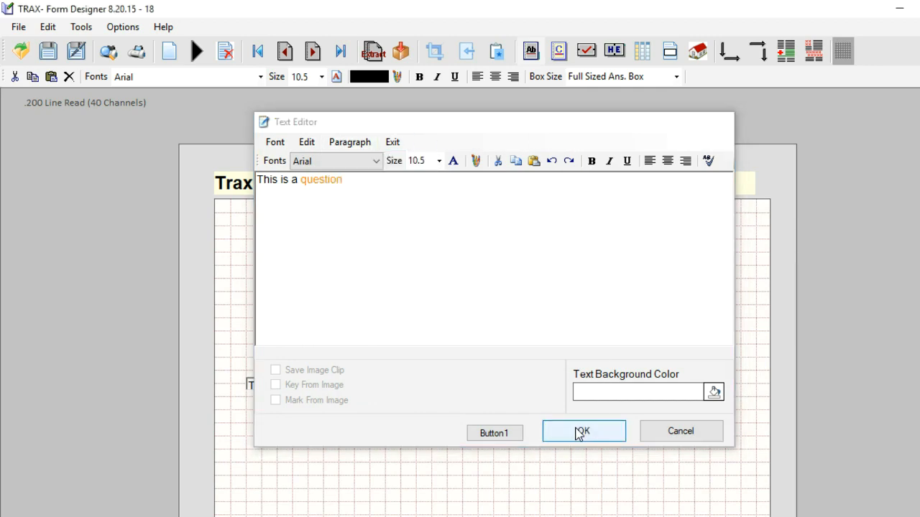
pyautogui.click(579, 432)
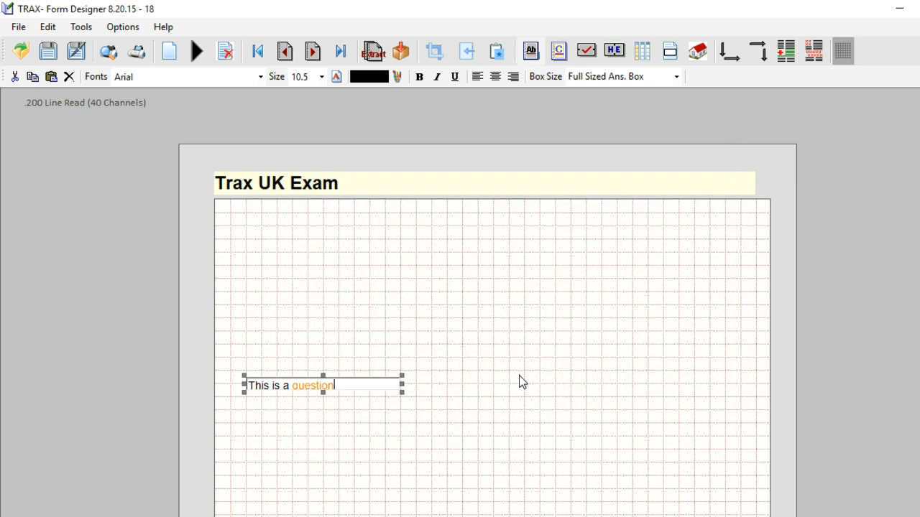
# - Add an answer box to the right of the question text box and move the text box down level with it
pyautogui.click(582, 57)
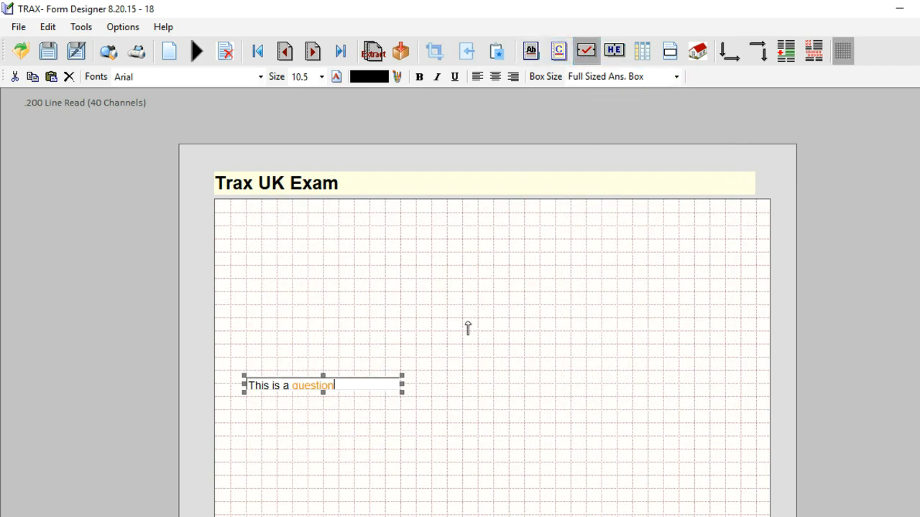
pyautogui.click(434, 392)
pyautogui.click(578, 54)
pyautogui.click(381, 384)
pyautogui.moveTo(376, 383); pyautogui.dragTo(387, 394)
pyautogui.click(497, 403)
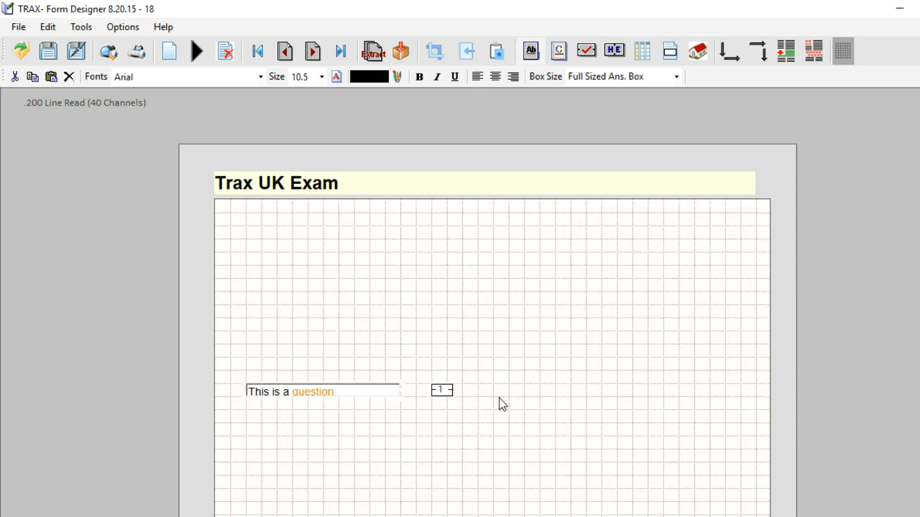
# - Set the number of boxes to 4 for the answer box beside the question
pyautogui.click(439, 388)
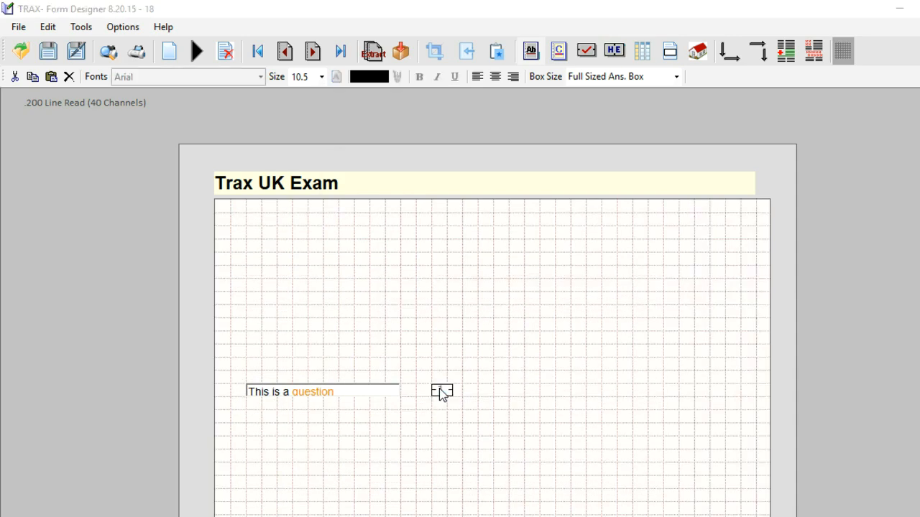
pyautogui.doubleClick(492, 215)
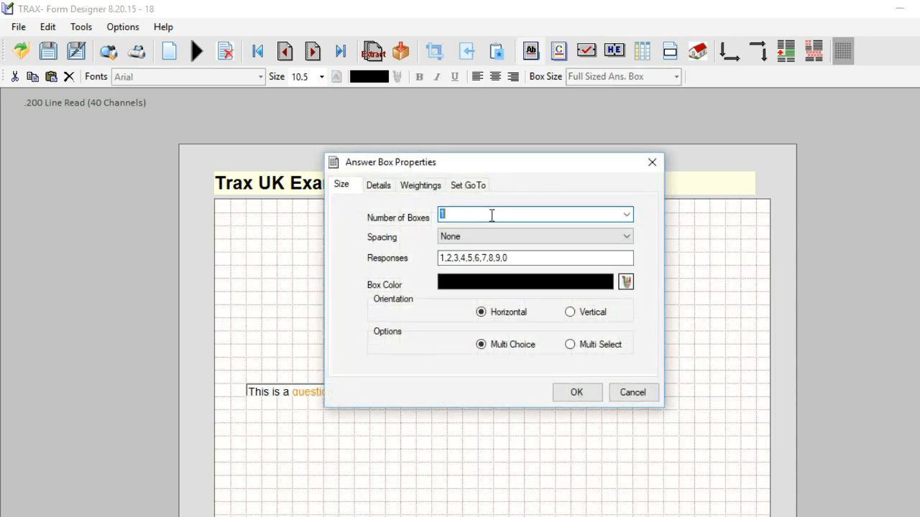
pyautogui.click(627, 214)
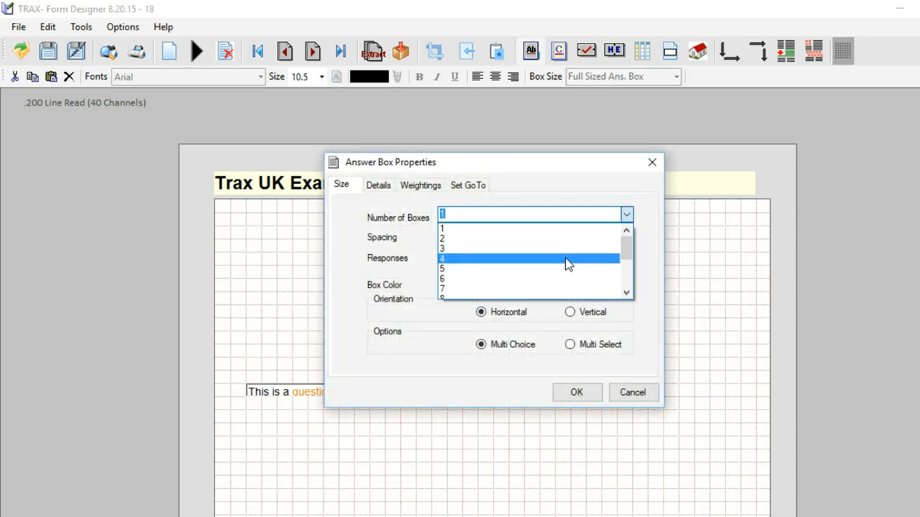
pyautogui.click(567, 259)
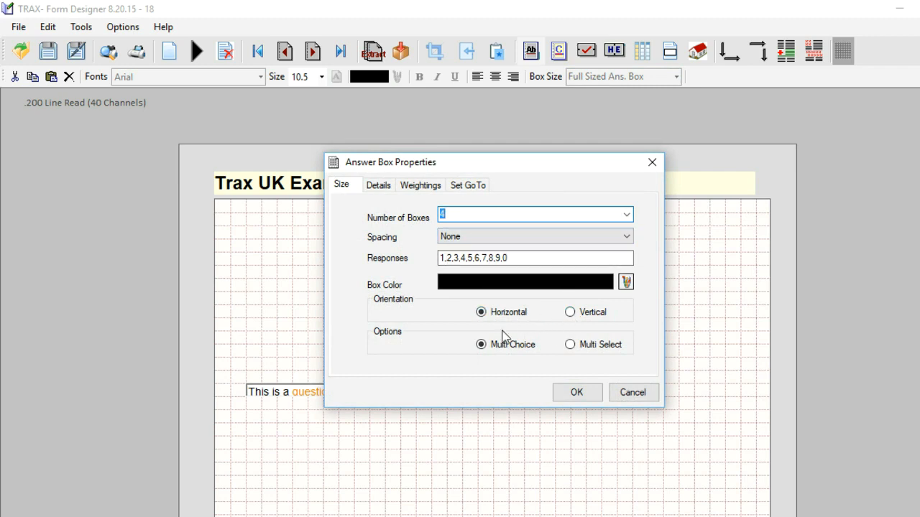
pyautogui.click(580, 394)
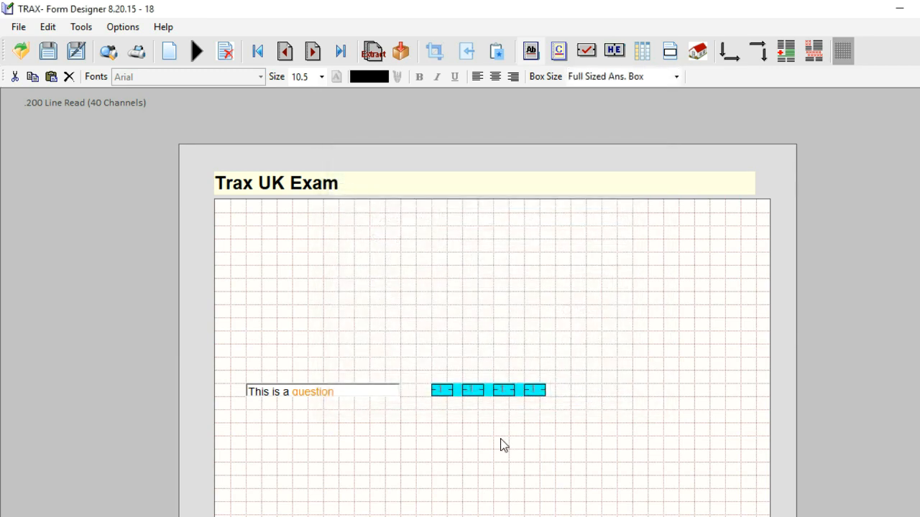
pyautogui.click(520, 361)
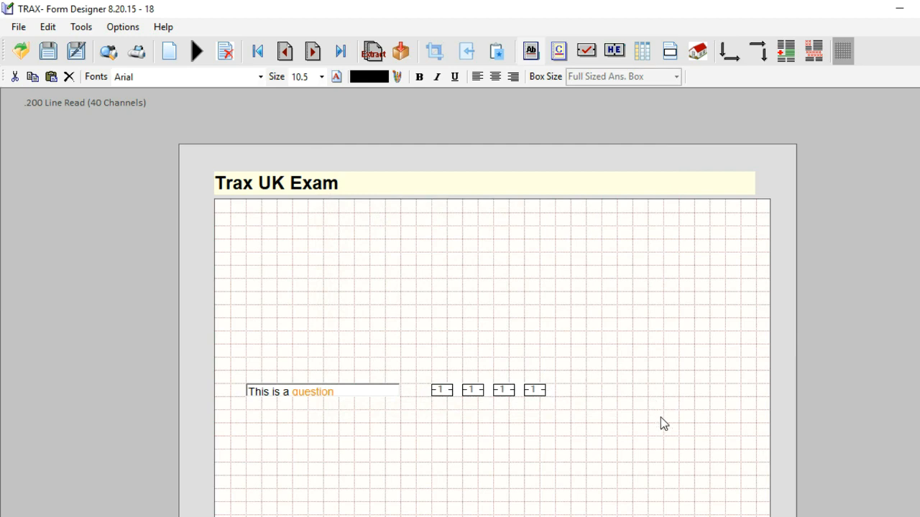
# - Turn off Snap To Grid and move the question text box slightly down and right, off the grid lines
pyautogui.click(370, 392)
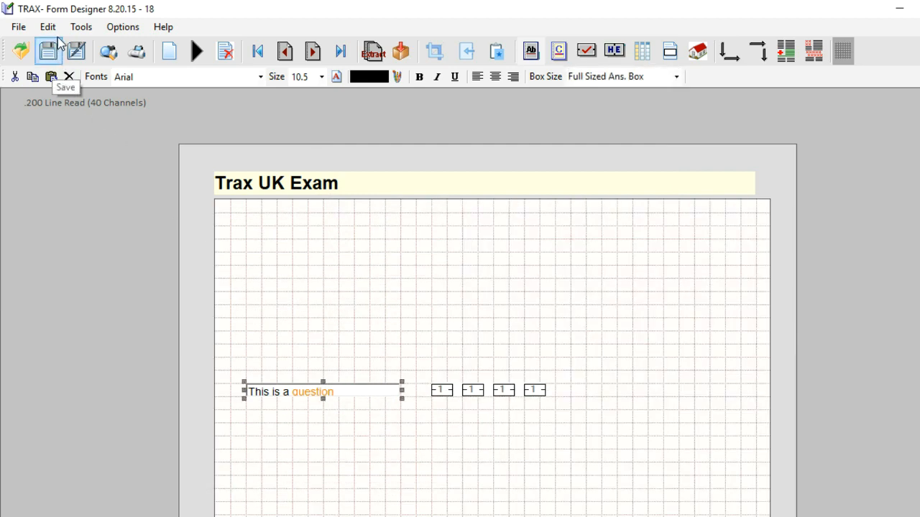
pyautogui.click(117, 27)
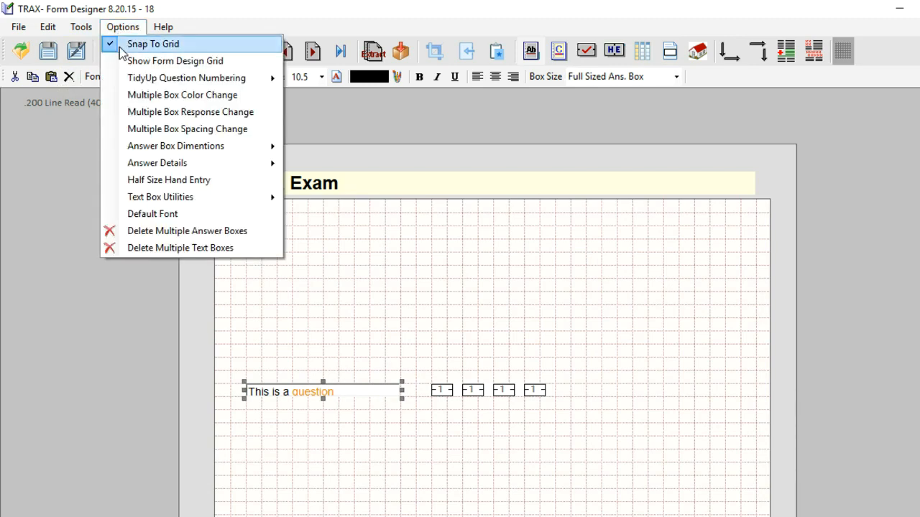
pyautogui.click(120, 45)
pyautogui.click(351, 389)
pyautogui.moveTo(357, 389)
pyautogui.mouseDown()
pyautogui.moveTo(347, 353)
pyautogui.moveTo(353, 265)
pyautogui.moveTo(473, 296)
pyautogui.moveTo(355, 365)
pyautogui.moveTo(354, 392)
pyautogui.mouseUp()
# - Turn Snap To Grid back on and move the question text box back in line with the answer boxes
pyautogui.click(123, 26)
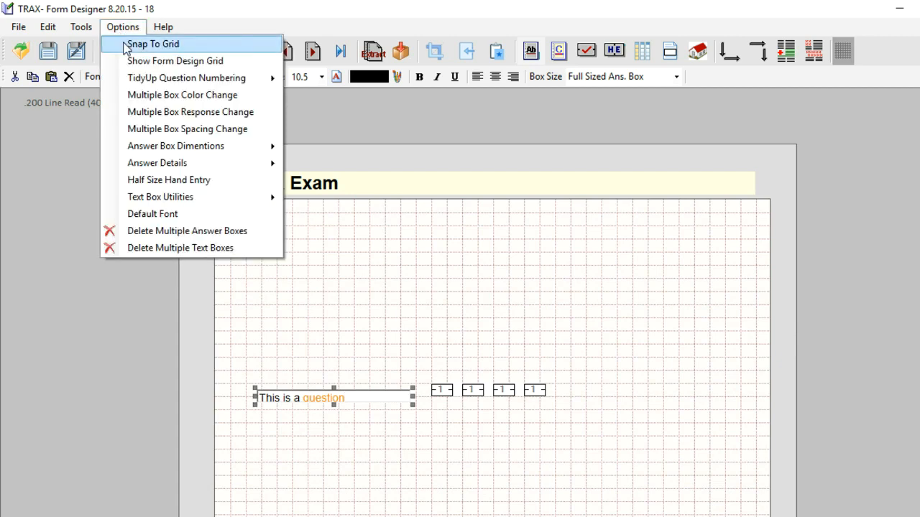
pyautogui.click(151, 43)
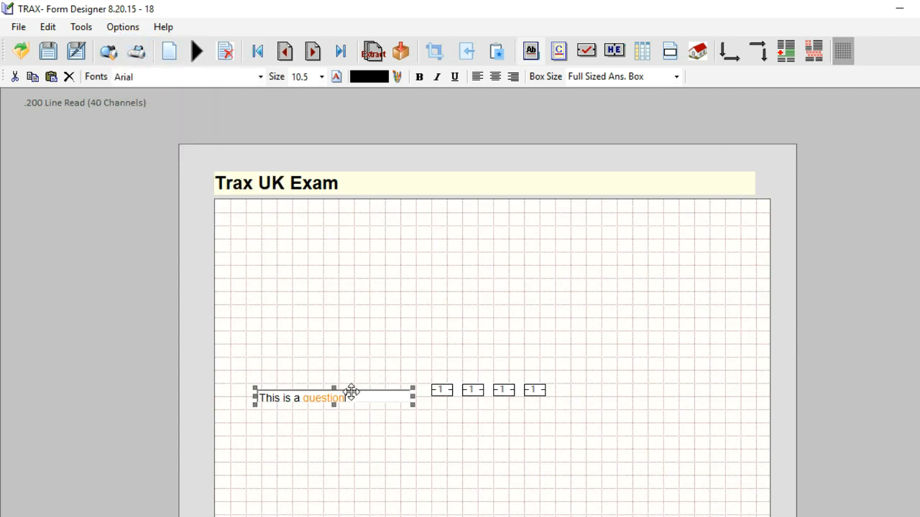
pyautogui.moveTo(358, 398)
pyautogui.mouseDown()
pyautogui.moveTo(351, 383)
pyautogui.moveTo(346, 393)
pyautogui.mouseUp()
pyautogui.click(359, 435)
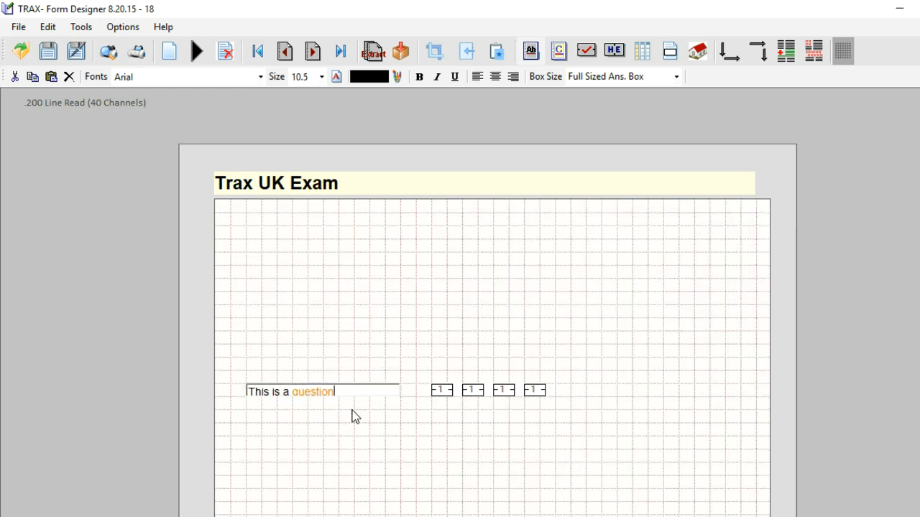
# - Copy the question text box and paste five copies in a column directly below it, two grid rows apart
pyautogui.click(386, 388)
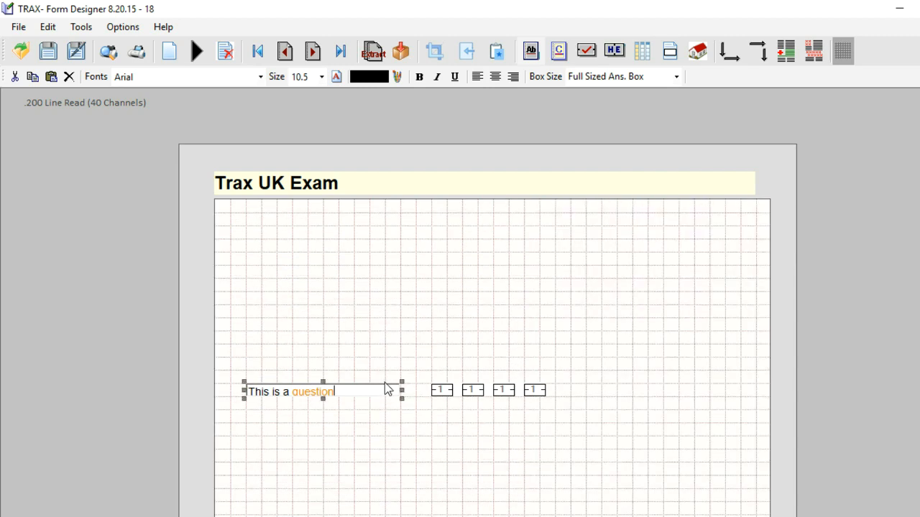
pyautogui.click(40, 80)
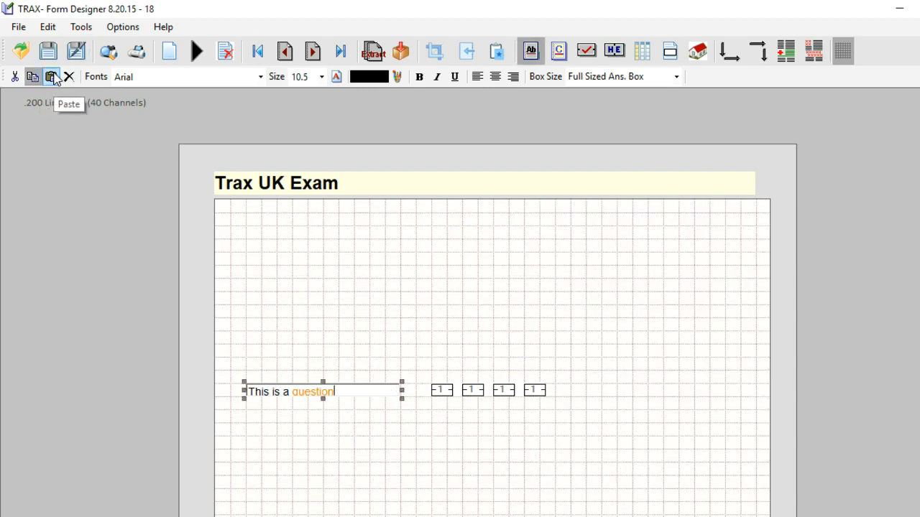
pyautogui.click(248, 418)
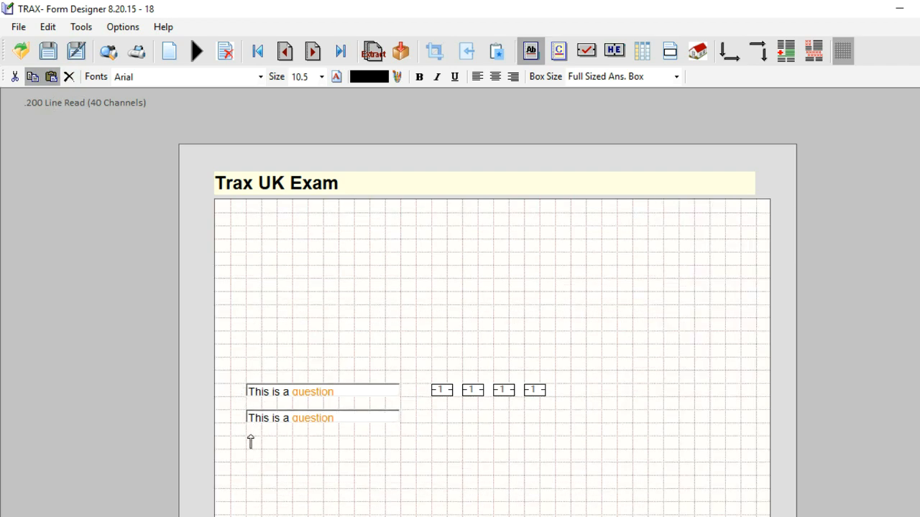
pyautogui.click(247, 447)
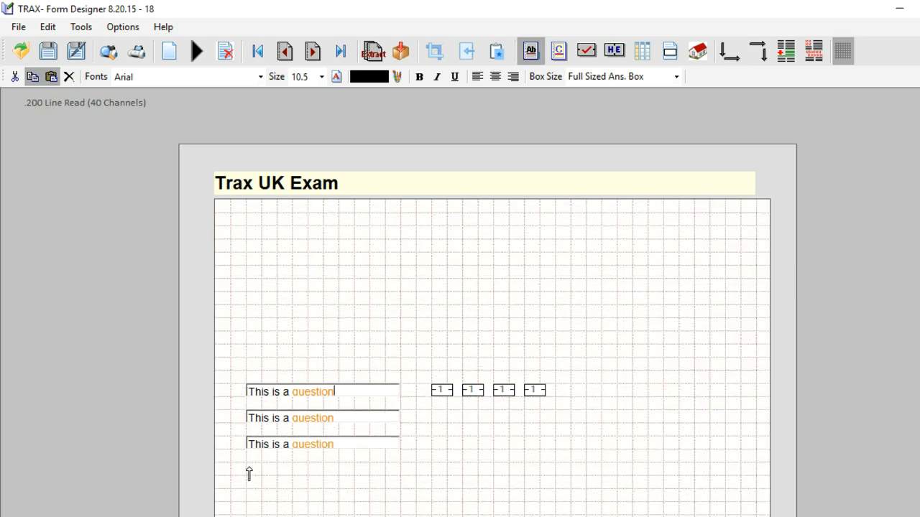
pyautogui.click(249, 472)
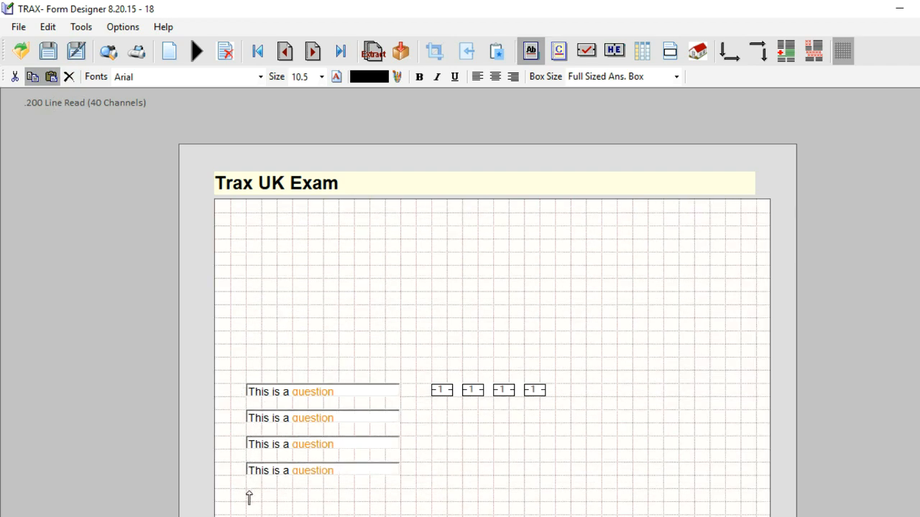
pyautogui.click(249, 498)
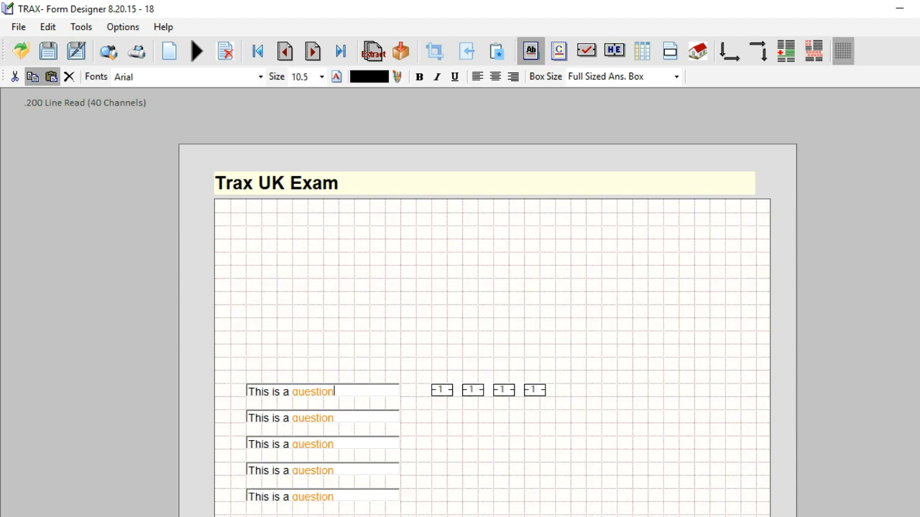
pyautogui.click(51, 77)
pyautogui.click(35, 80)
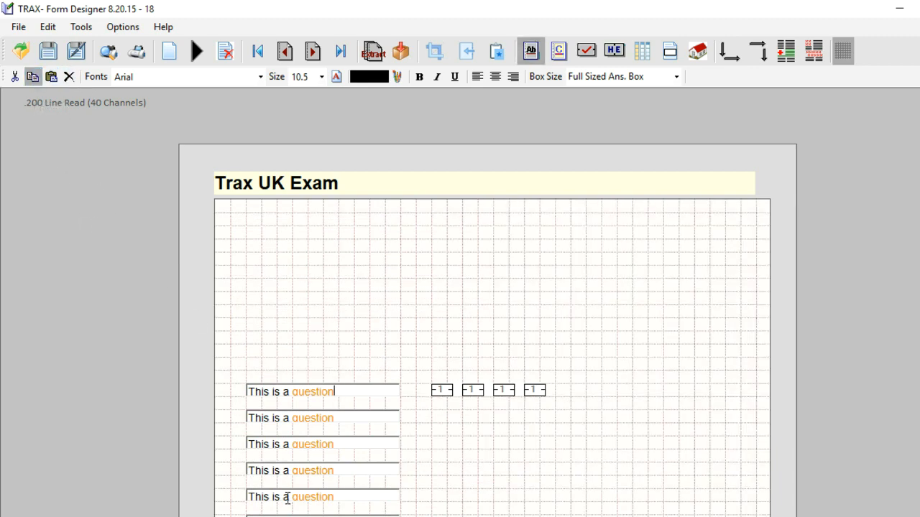
# - Delete the lowest copy in the column of question text boxes
pyautogui.click(328, 514)
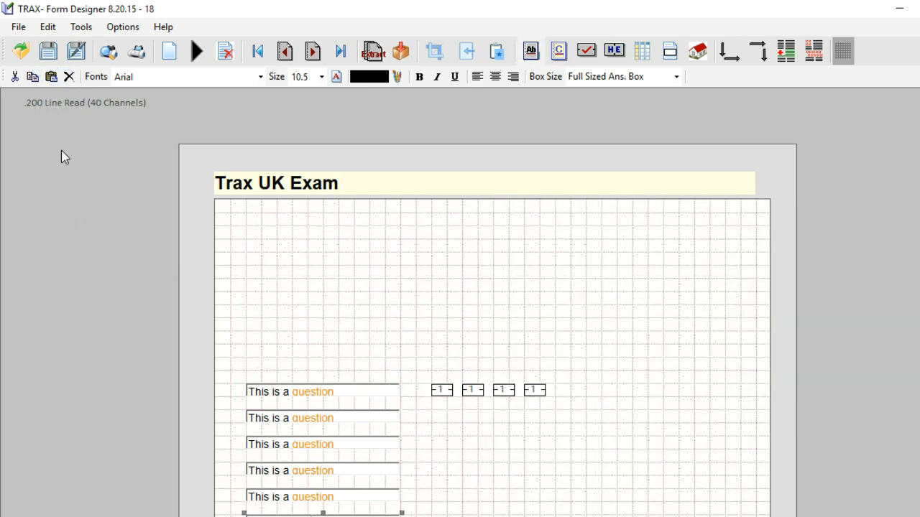
pyautogui.hotkey('alt', 'x')
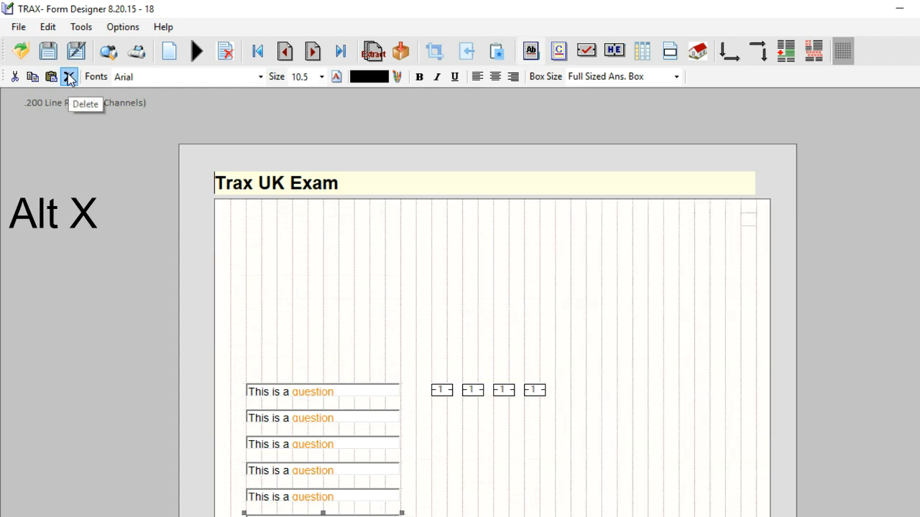
# - Copy the row of four answer boxes and paste four copies below it, one beside each remaining question text box
pyautogui.click(438, 391)
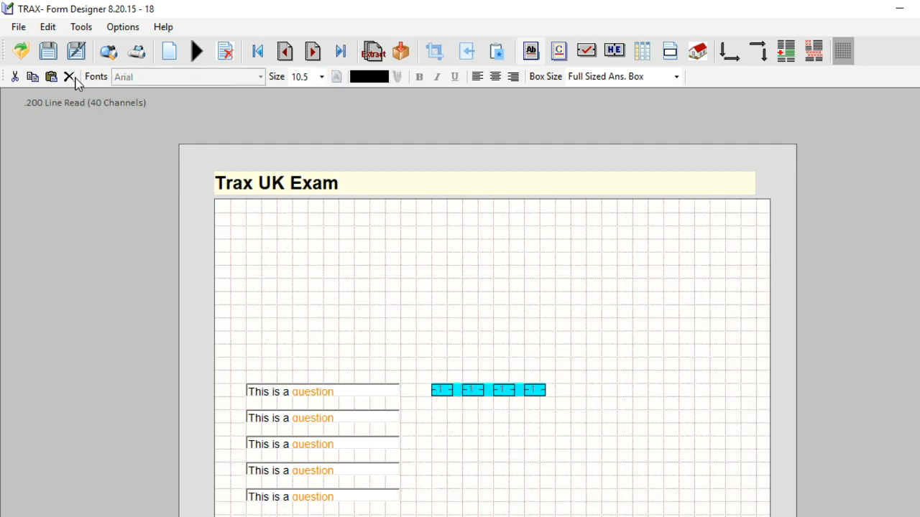
pyautogui.click(32, 83)
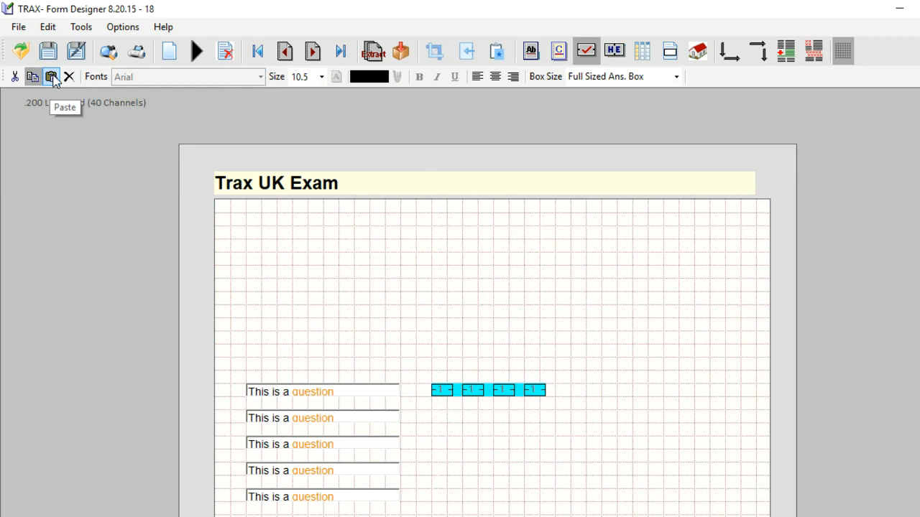
pyautogui.click(52, 77)
pyautogui.click(435, 416)
pyautogui.click(437, 443)
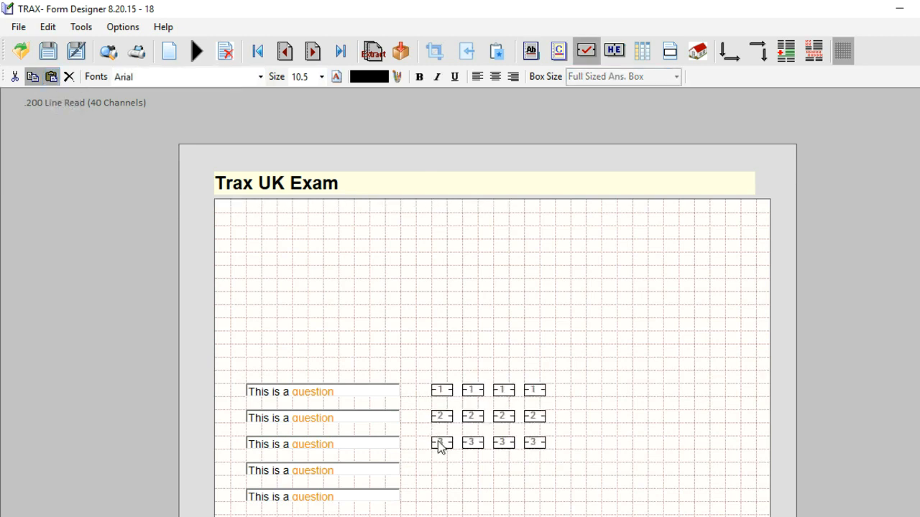
pyautogui.click(435, 469)
pyautogui.click(434, 495)
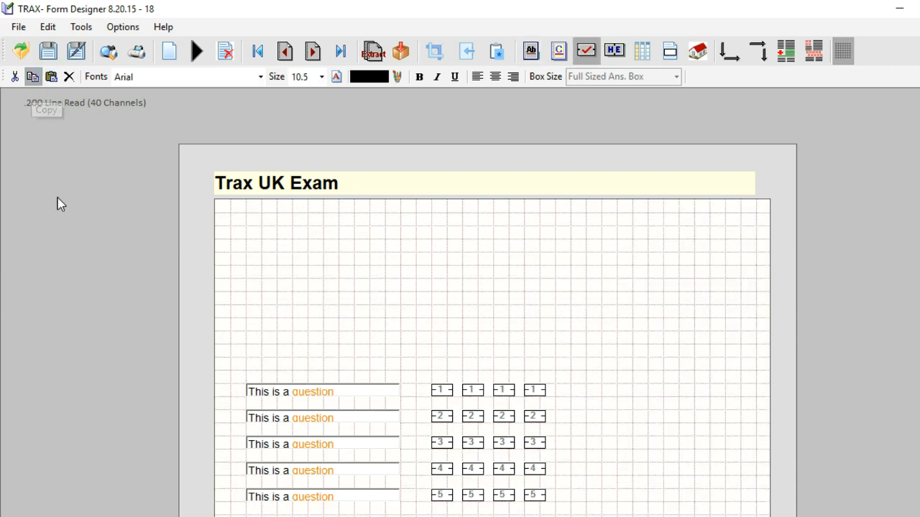
# - Add question number labels to all the answer box rows with the text box utility
pyautogui.click(123, 27)
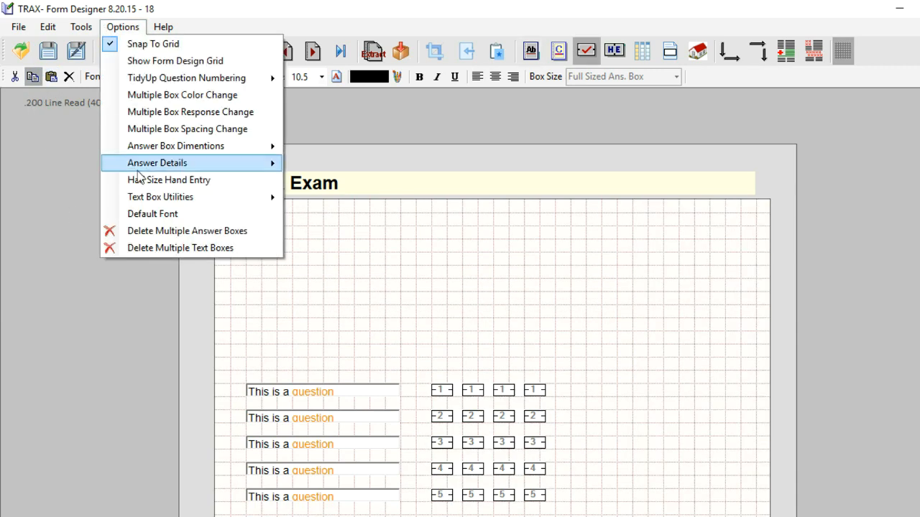
pyautogui.moveTo(156, 198)
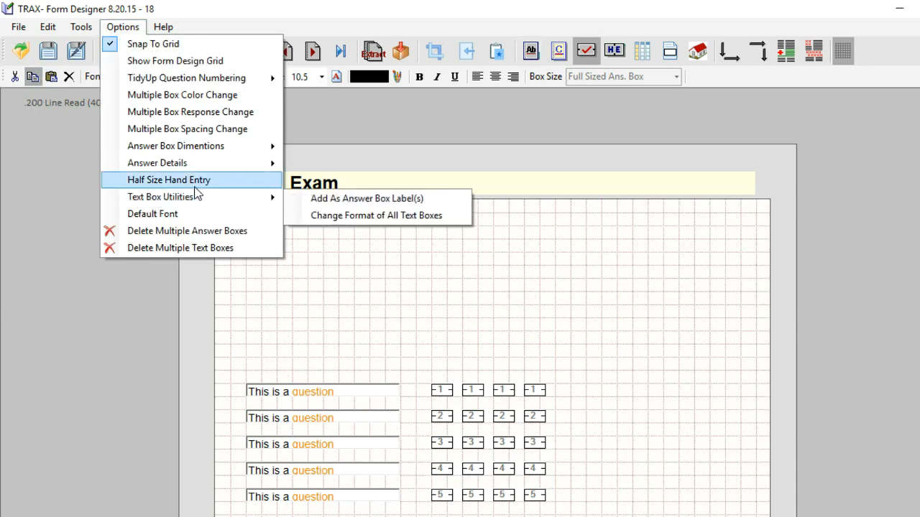
pyautogui.click(326, 200)
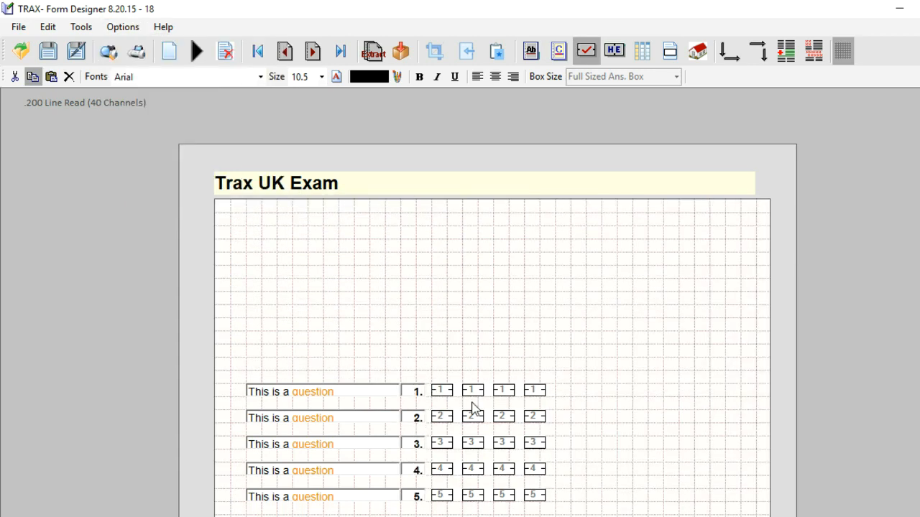
# - Set the responses of answer boxes 1 to 5 to A,B,C,D using a multiple box response change
pyautogui.scroll(-3, 473, 408)
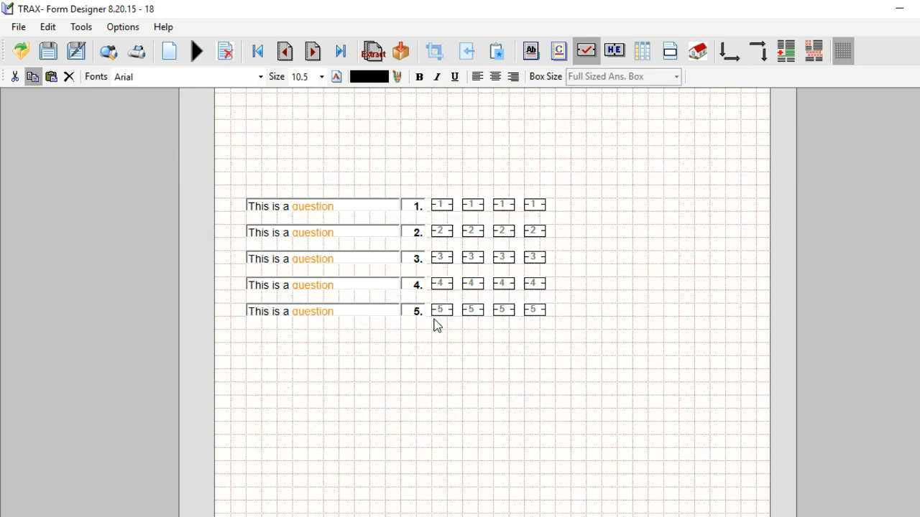
pyautogui.click(125, 27)
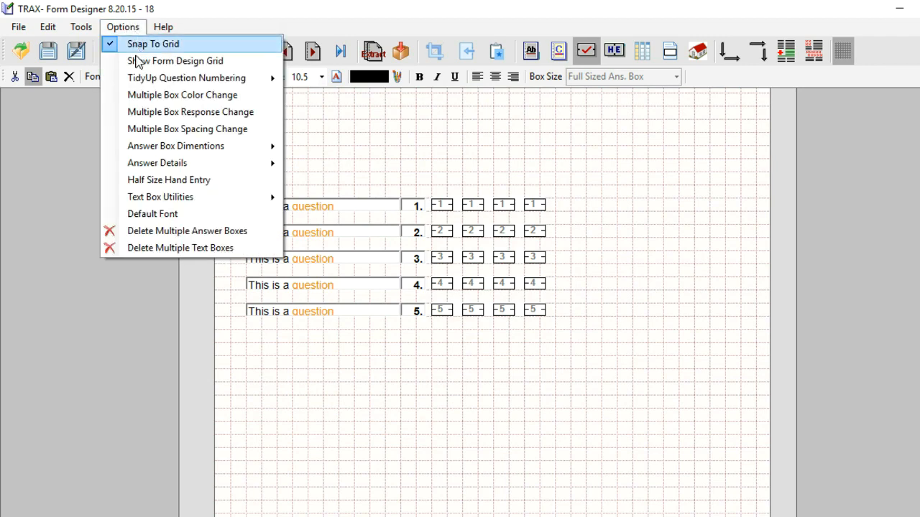
pyautogui.click(180, 115)
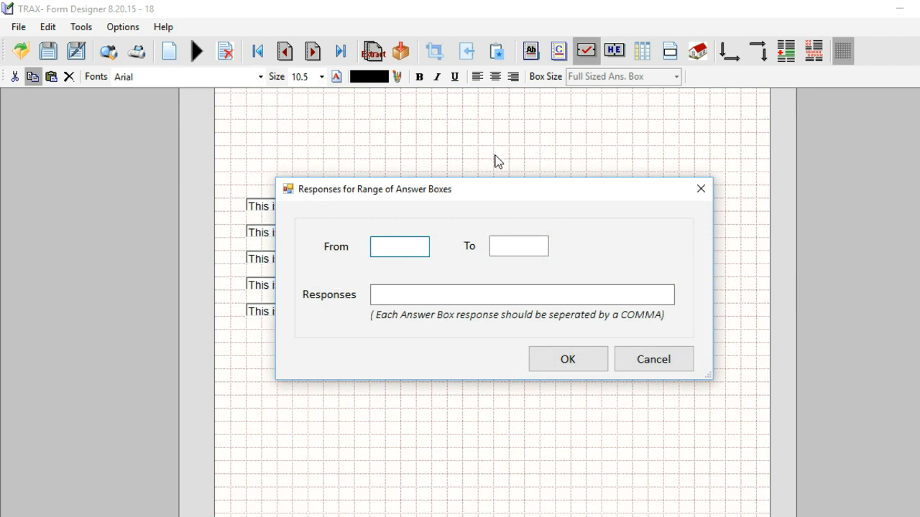
pyautogui.moveTo(489, 189); pyautogui.dragTo(517, 378)
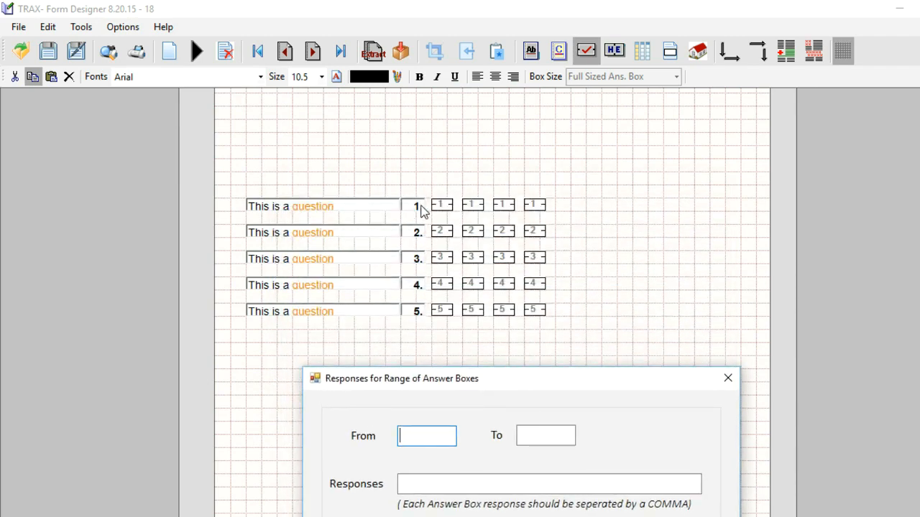
pyautogui.write('1')
pyautogui.click(545, 428)
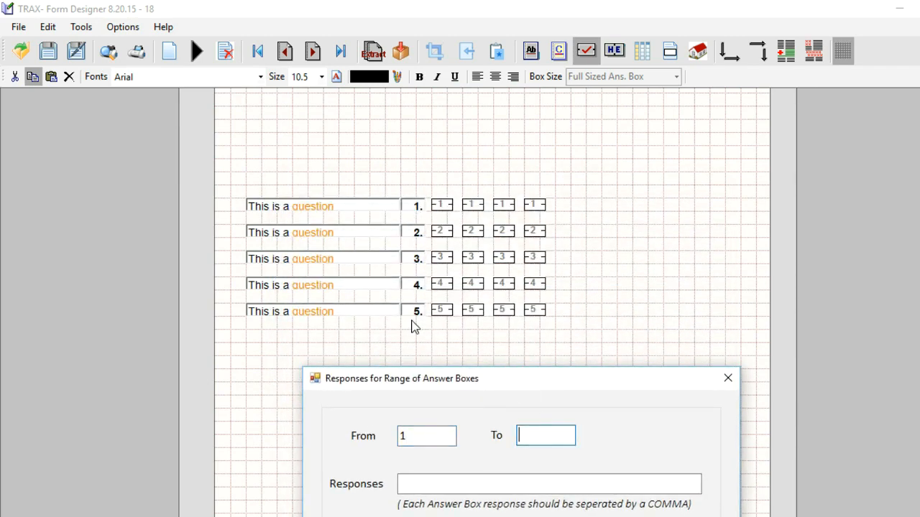
pyautogui.write('5')
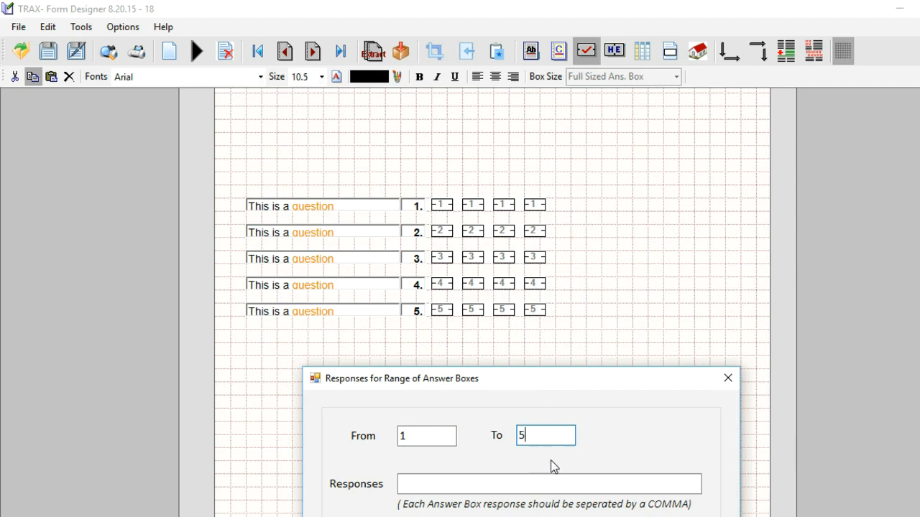
pyautogui.click(521, 484)
pyautogui.write('A,B,C,D')
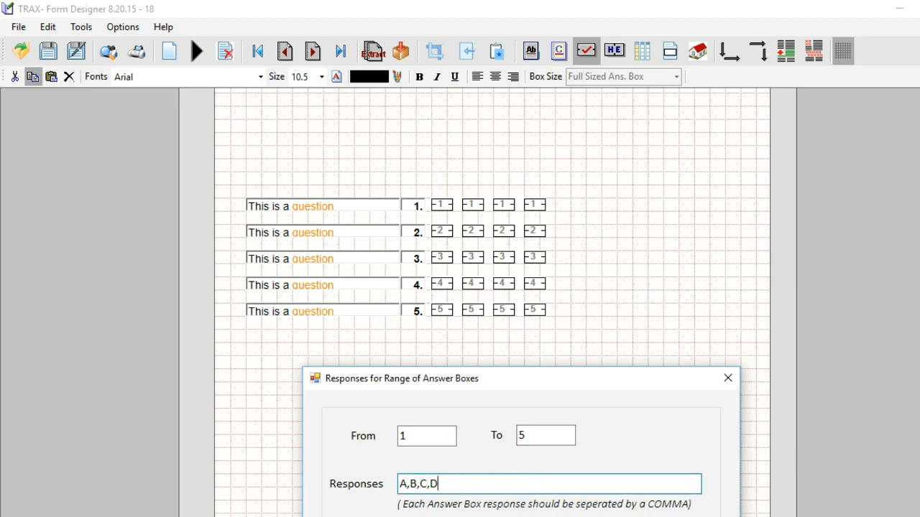
pyautogui.press('Return')
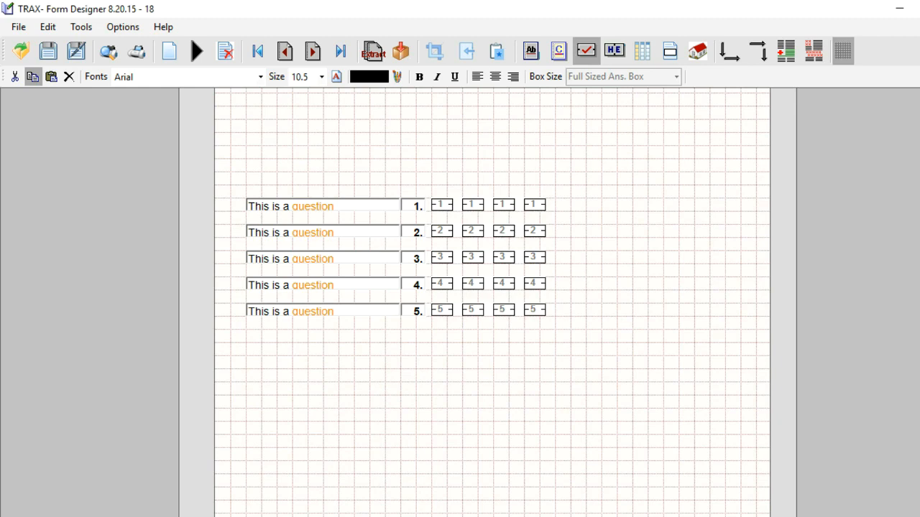
# - Set the answer details so that the answer boxes display their responses
pyautogui.click(123, 27)
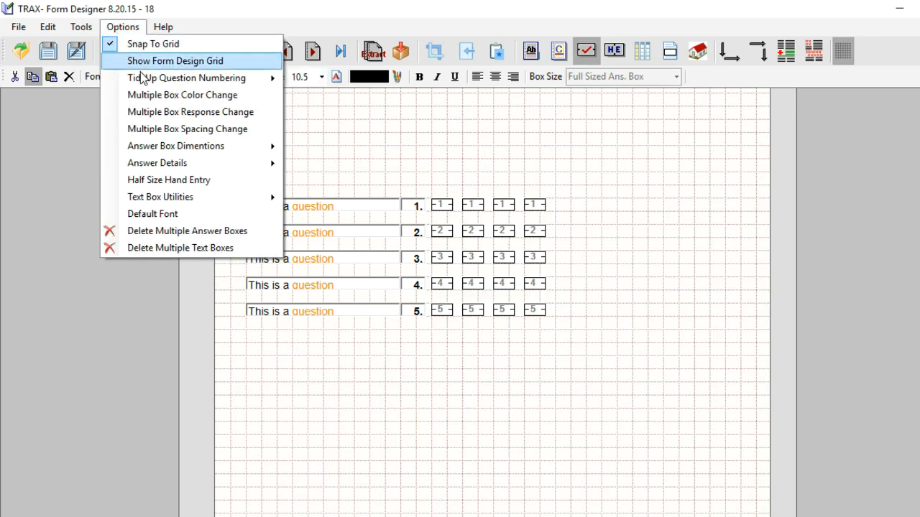
pyautogui.moveTo(164, 163)
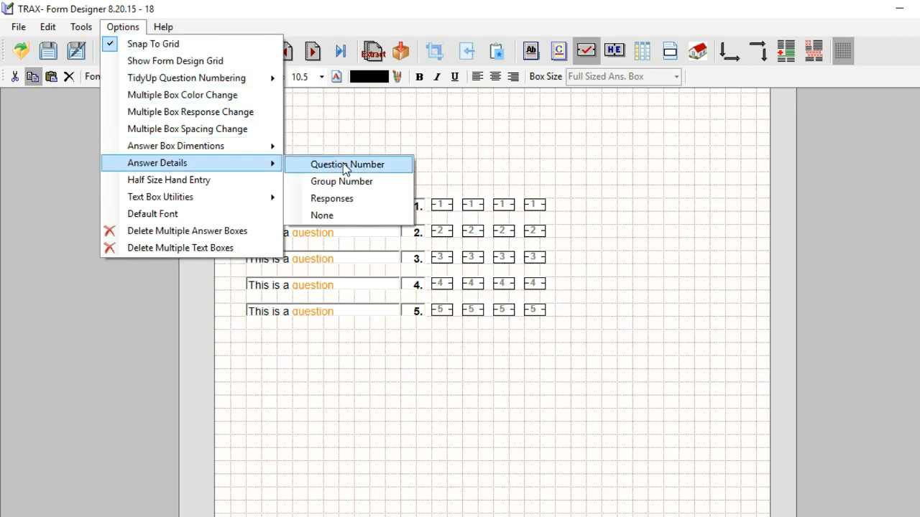
pyautogui.click(335, 199)
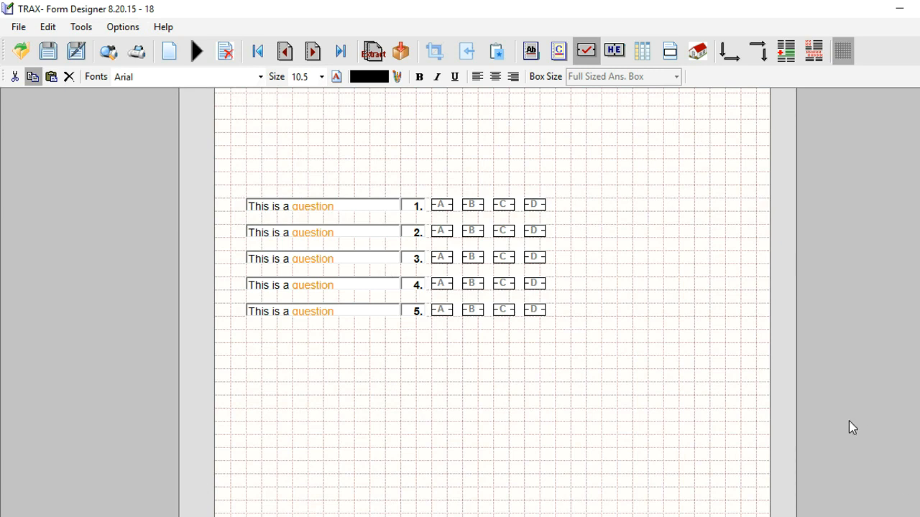
# - Place a text box below the question rows, make it narrower and taller, and delete it
pyautogui.click(532, 54)
pyautogui.click(376, 388)
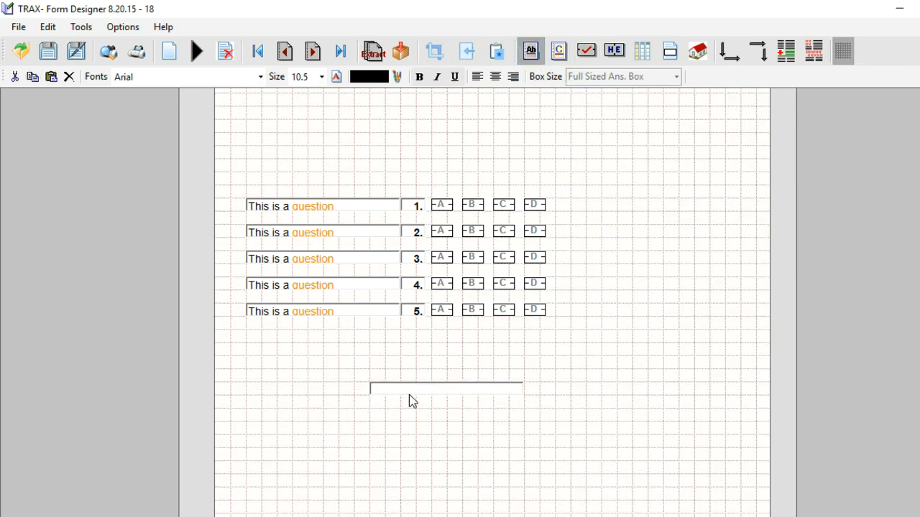
pyautogui.click(424, 388)
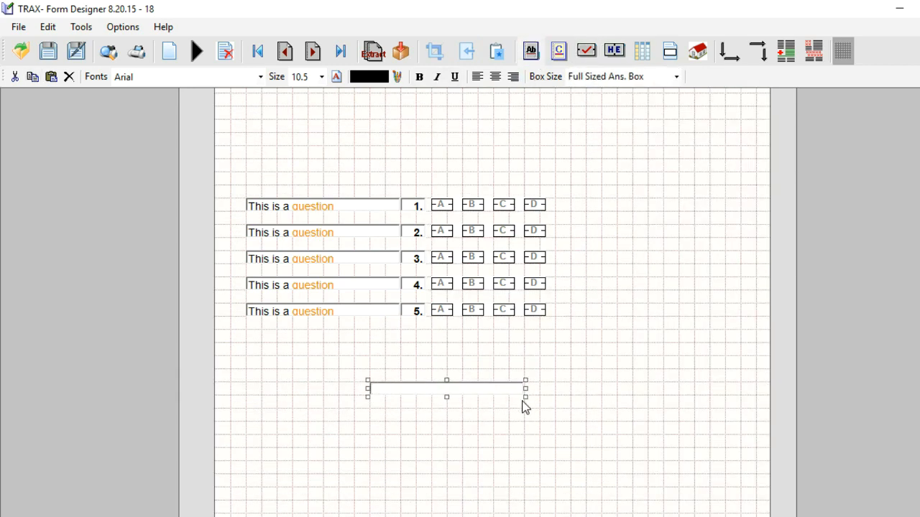
pyautogui.moveTo(526, 395); pyautogui.dragTo(424, 429)
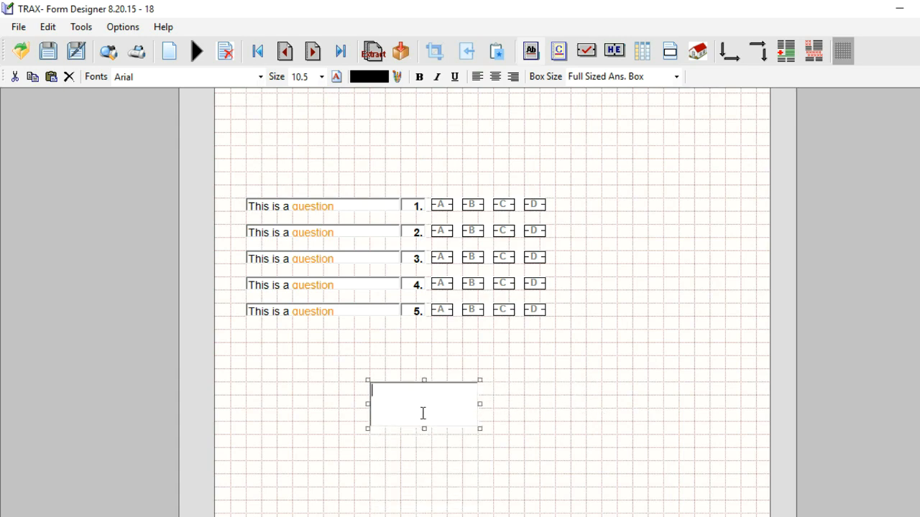
pyautogui.click(61, 82)
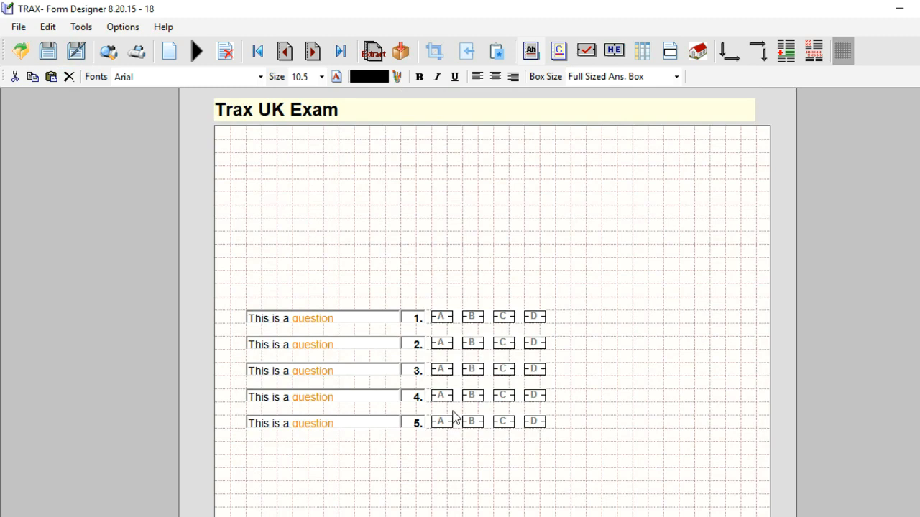
# - Set question 2's answer boxes to a yellow box color with the responses 1,2,3,4
pyautogui.doubleClick(442, 345)
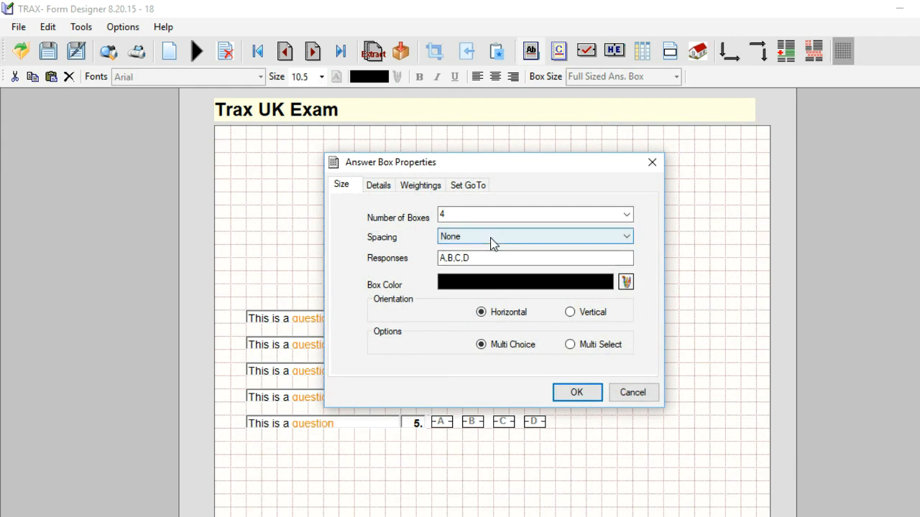
pyautogui.click(626, 284)
pyautogui.click(445, 169)
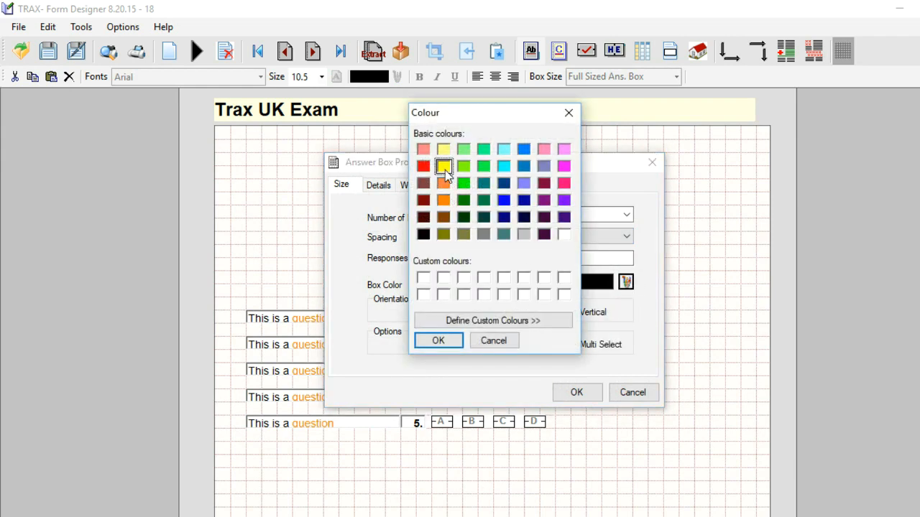
pyautogui.click(453, 341)
pyautogui.click(493, 261)
pyautogui.press('BackSpace')
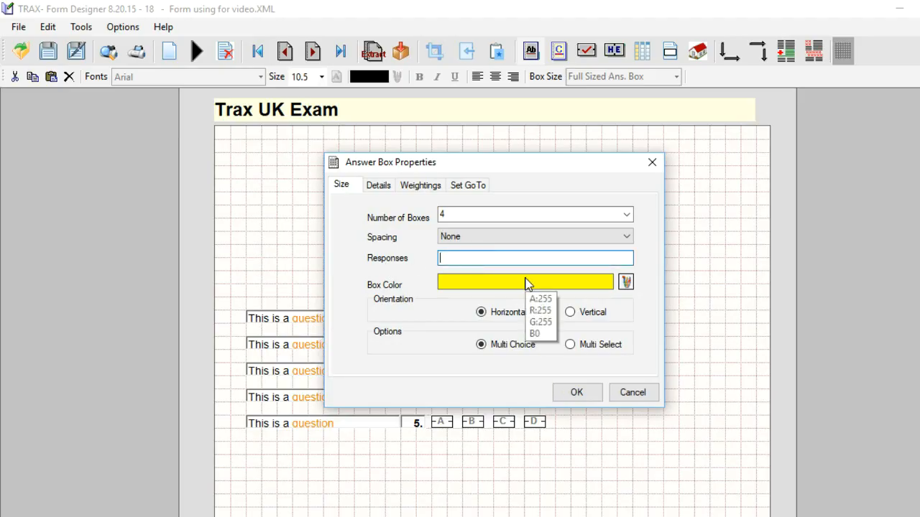
pyautogui.write('1,2,3,4')
pyautogui.click(563, 397)
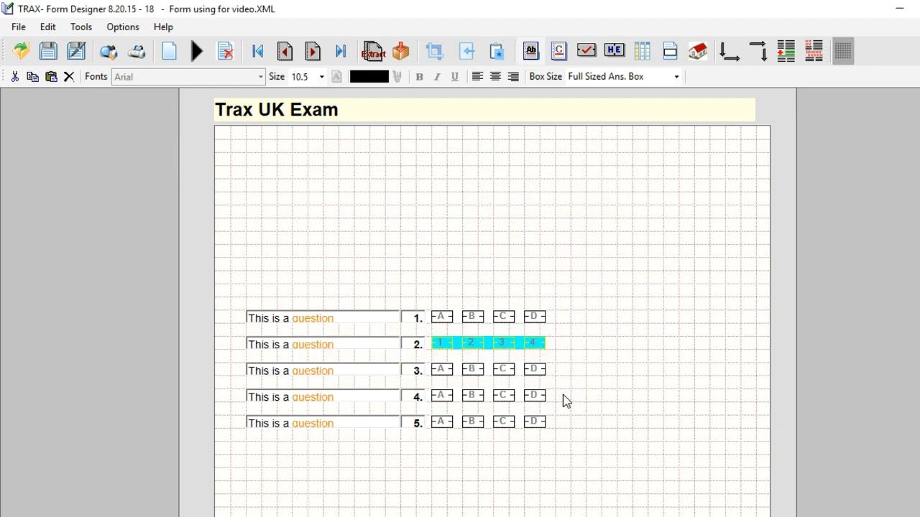
pyautogui.click(488, 360)
# - Set the responses of answer boxes 1 to 5 to 1,2,3,4 using a multiple box response change
pyautogui.click(113, 30)
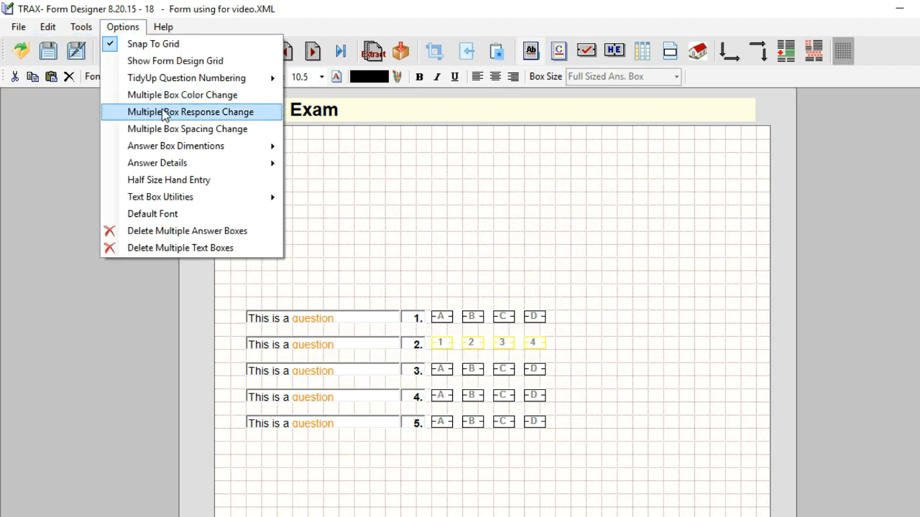
pyautogui.click(164, 111)
pyautogui.click(380, 240)
pyautogui.write('1')
pyautogui.click(525, 248)
pyautogui.write('5')
pyautogui.click(513, 300)
pyautogui.write('1,2,3,4')
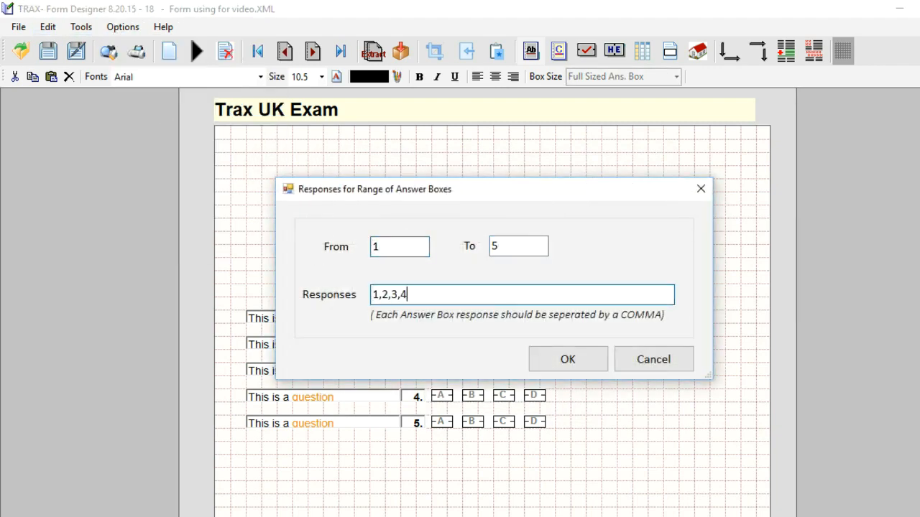
pyautogui.click(568, 360)
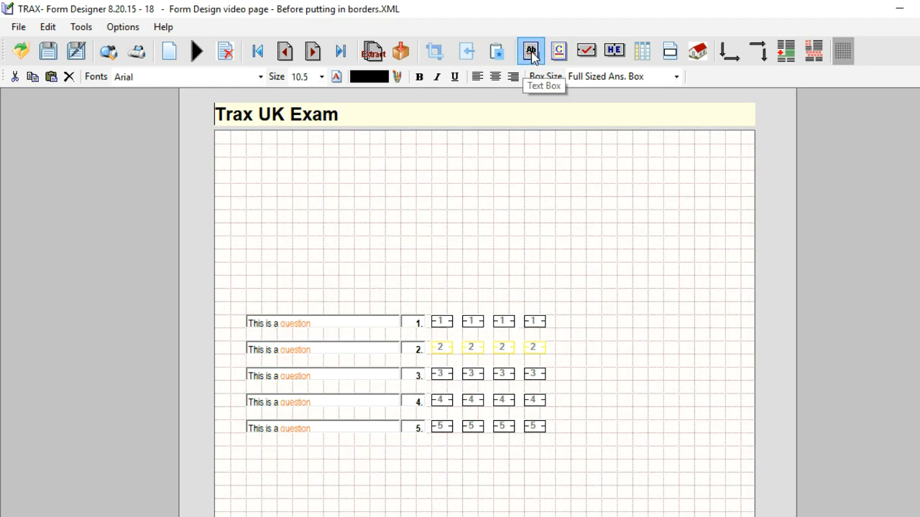
# - Place five empty text boxes in a column above the question rows, two grid rows apart and aligned with the question boxes
pyautogui.click(531, 52)
pyautogui.click(247, 162)
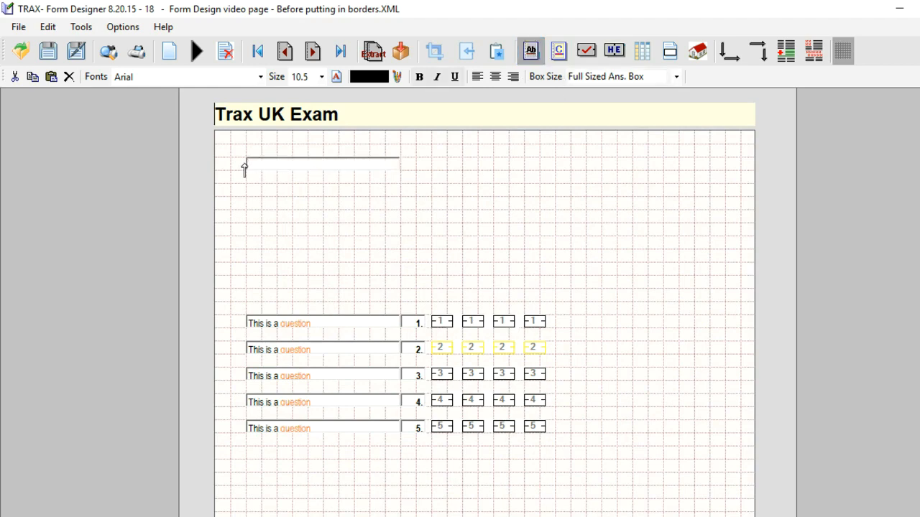
pyautogui.click(246, 188)
pyautogui.click(247, 215)
pyautogui.click(246, 237)
pyautogui.click(250, 271)
pyautogui.click(531, 53)
pyautogui.moveTo(267, 229); pyautogui.dragTo(290, 279)
pyautogui.click(242, 237)
# - Fill the first two empty text boxes above the questions with the merge fields <<Candidate Number>> and <<First Name>>
pyautogui.click(267, 209)
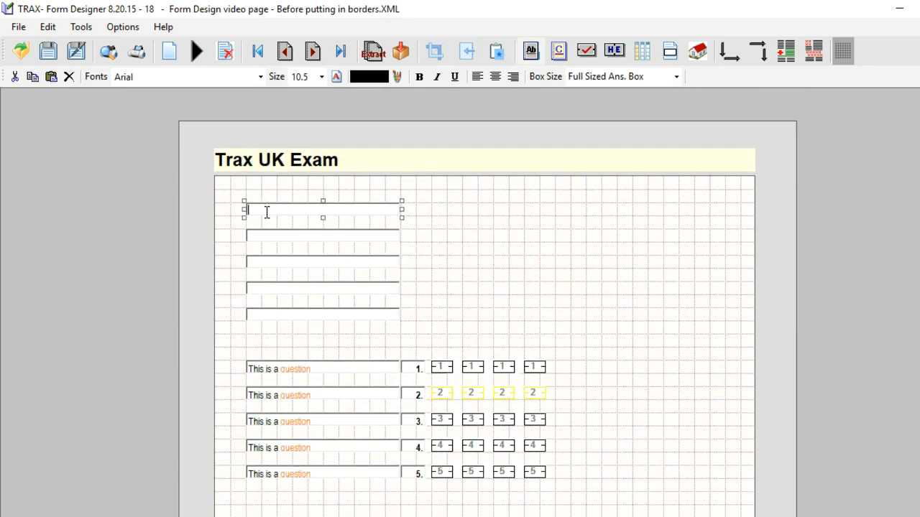
pyautogui.write('<<Candidate Number>>')
pyautogui.click(332, 239)
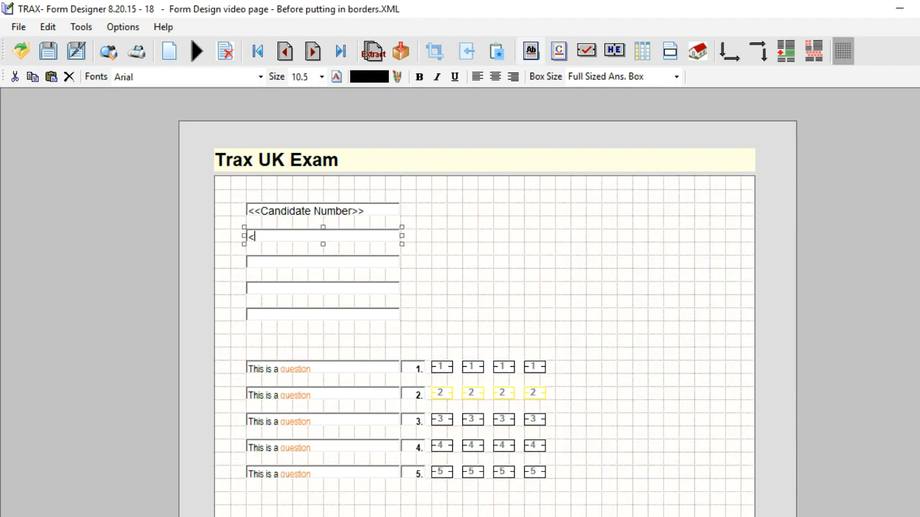
pyautogui.write('<<First Name>>')
# - Fill the third and fourth text boxes above the questions with the merge fields <<Surname>> and <<Date of Birth>>
pyautogui.click(301, 262)
pyautogui.write('<')
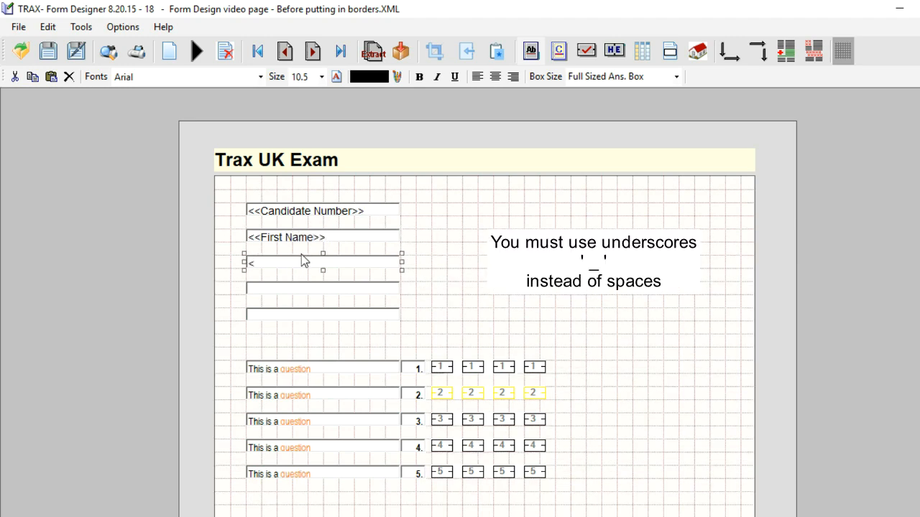
pyautogui.write('<Surname>>')
pyautogui.click(279, 287)
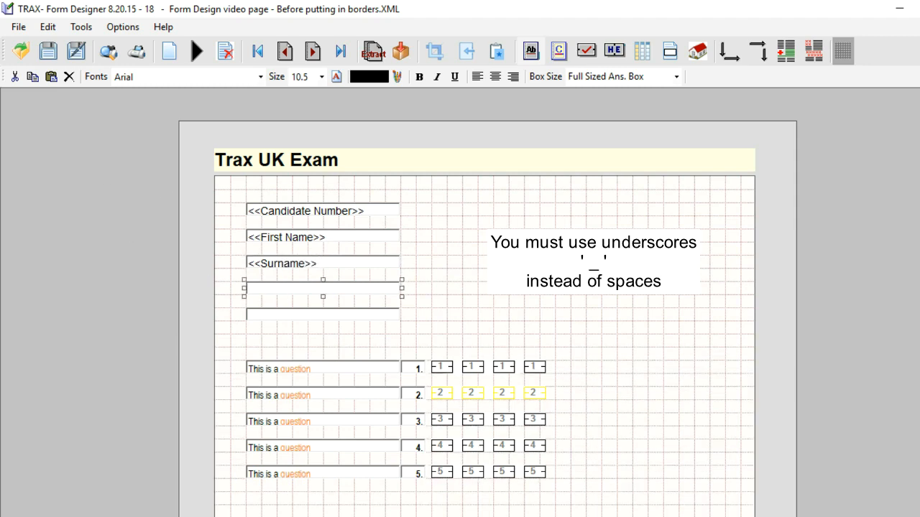
pyautogui.write('<<Date of Birth>>')
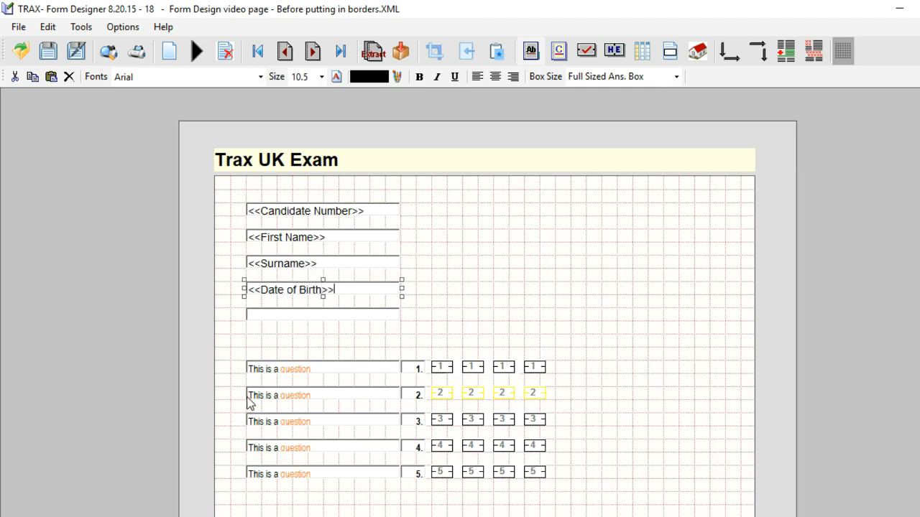
# - Fill the fifth text box above the questions with the merge field <<Group>>
pyautogui.click(287, 312)
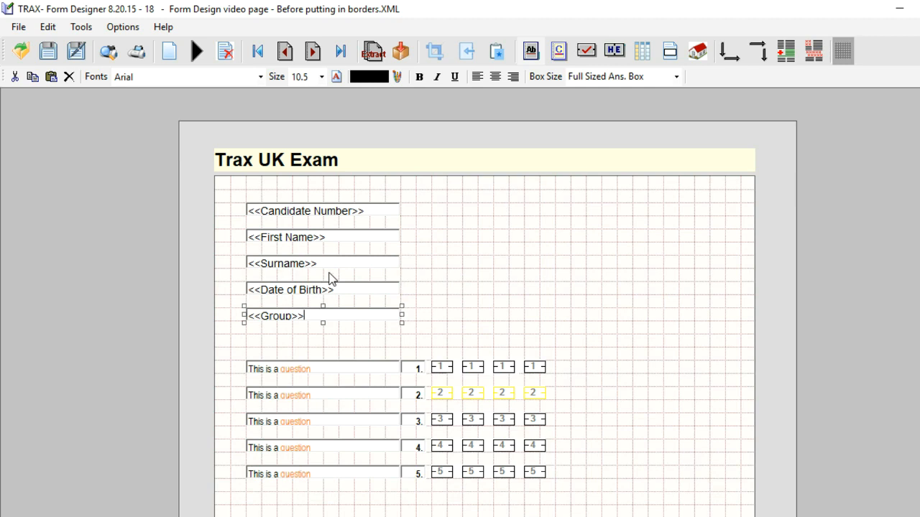
pyautogui.click(446, 247)
# - Place three text boxes in a column beside the candidate fields and enter MARKING INSTRUCTIONS in the uppermost one
pyautogui.click(531, 51)
pyautogui.click(557, 205)
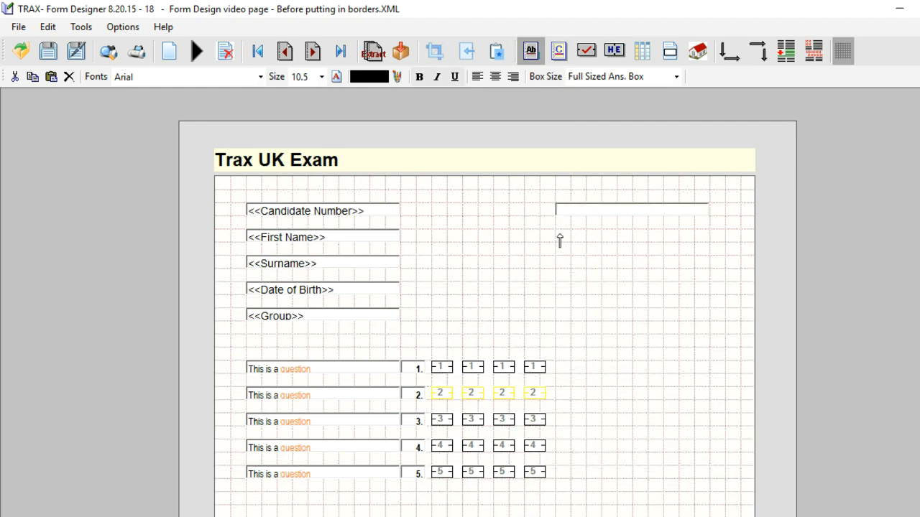
pyautogui.click(556, 231)
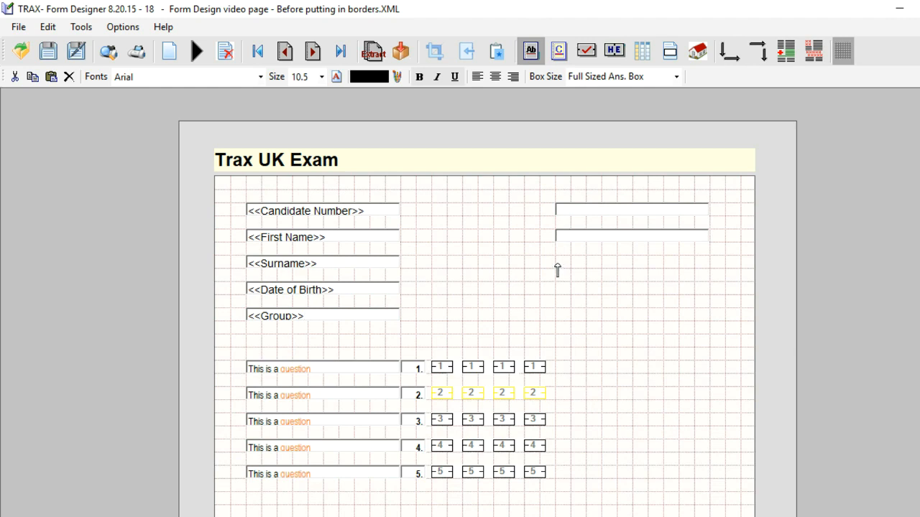
pyautogui.click(557, 271)
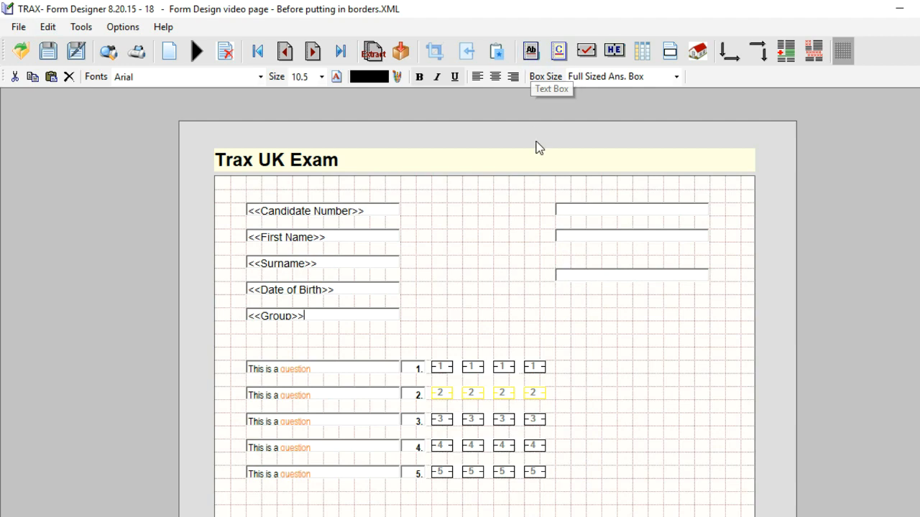
pyautogui.click(585, 209)
pyautogui.write('MARKING IN')
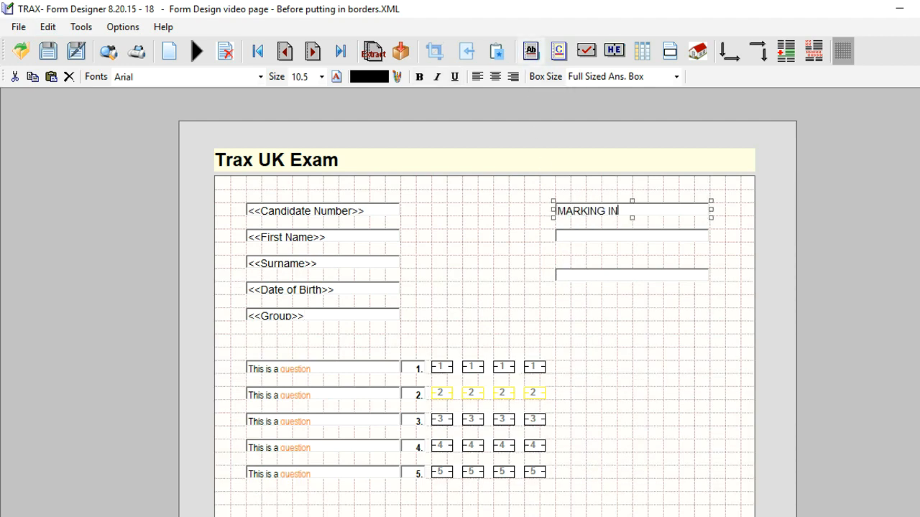
pyautogui.write('STRUCTIONS')
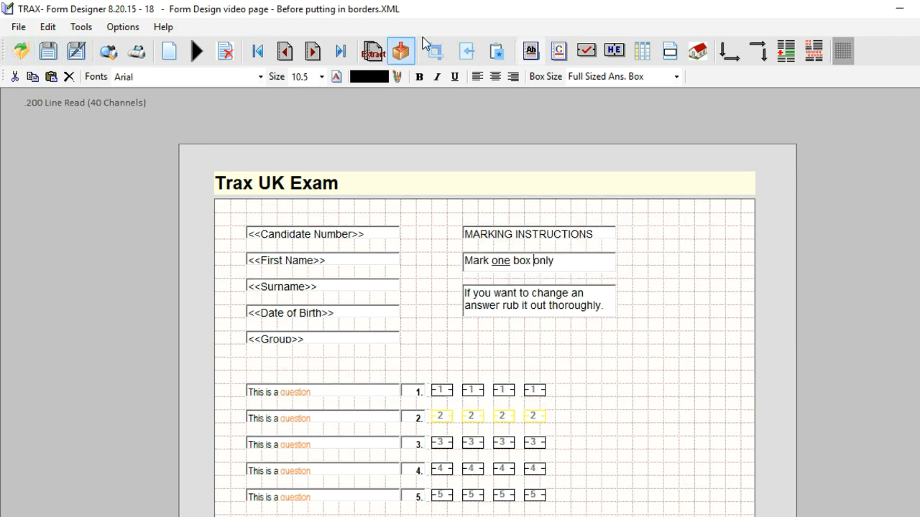
# - Insert the picture Koala.jpg from the Sample Pictures folder beside the MARKING INSTRUCTIONS text box
pyautogui.click(694, 56)
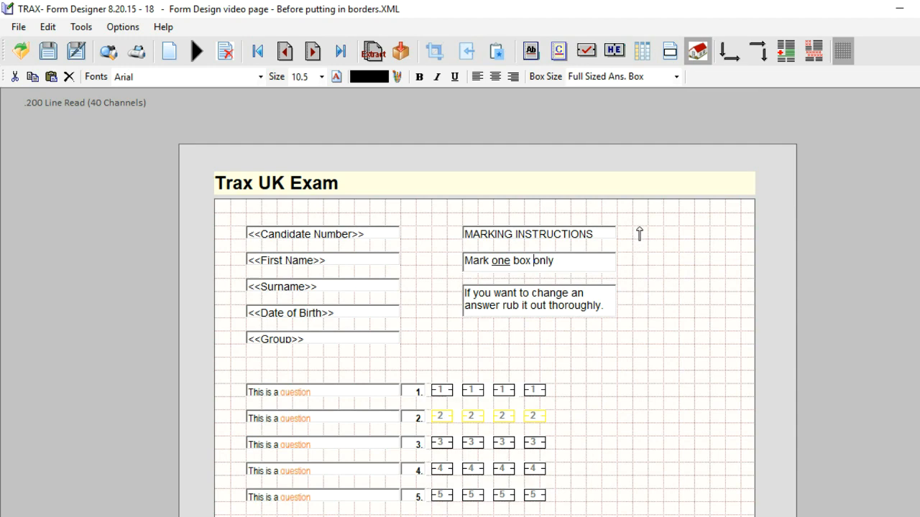
pyautogui.click(633, 230)
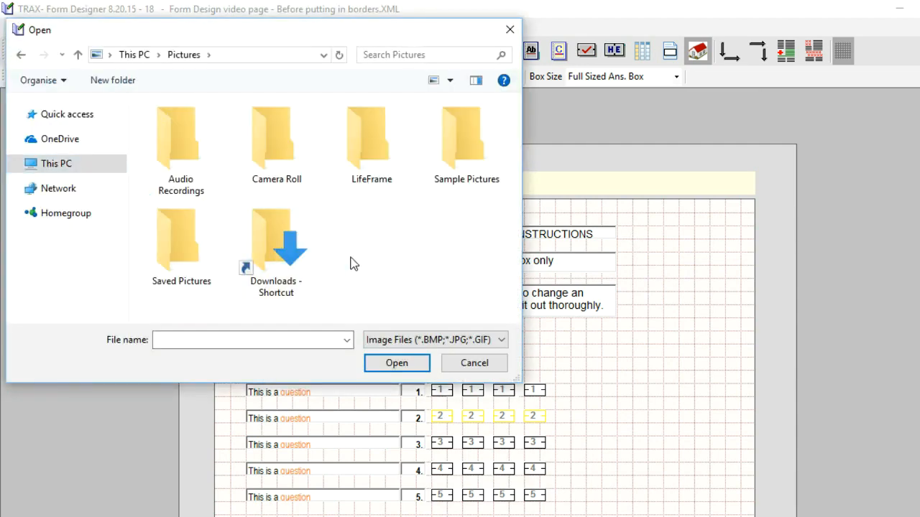
pyautogui.click(462, 156)
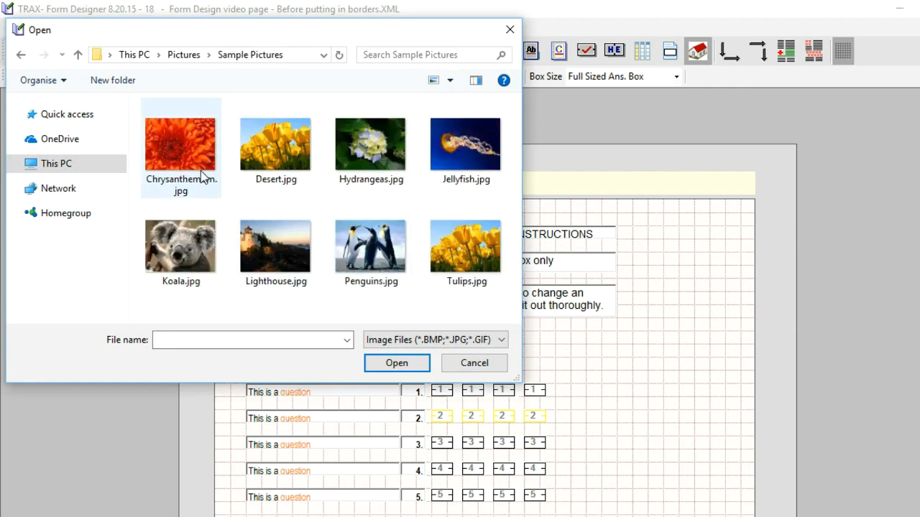
pyautogui.click(191, 252)
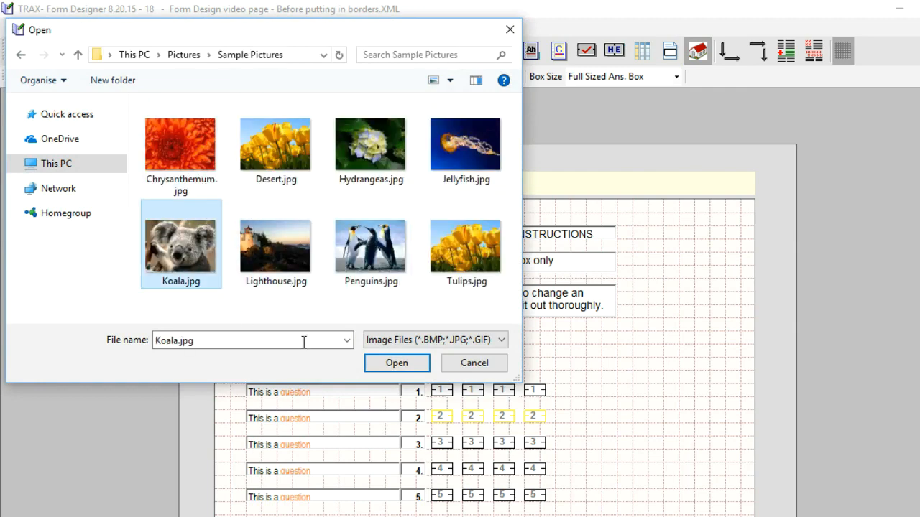
pyautogui.click(398, 363)
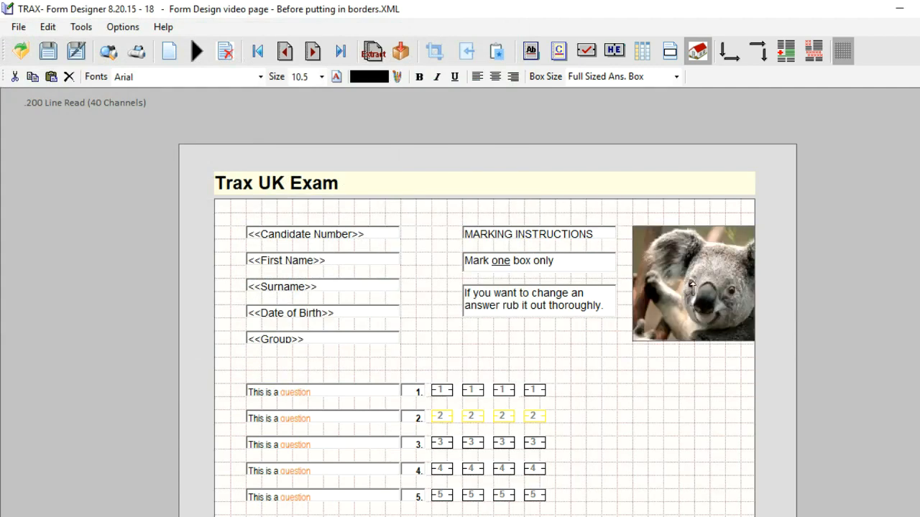
# - Shrink the koala picture to about seven grid columns wide and position it beside the marking instructions, clear of the text boxes
pyautogui.click(659, 267)
pyautogui.moveTo(673, 309); pyautogui.dragTo(596, 310)
pyautogui.moveTo(641, 288); pyautogui.dragTo(606, 287)
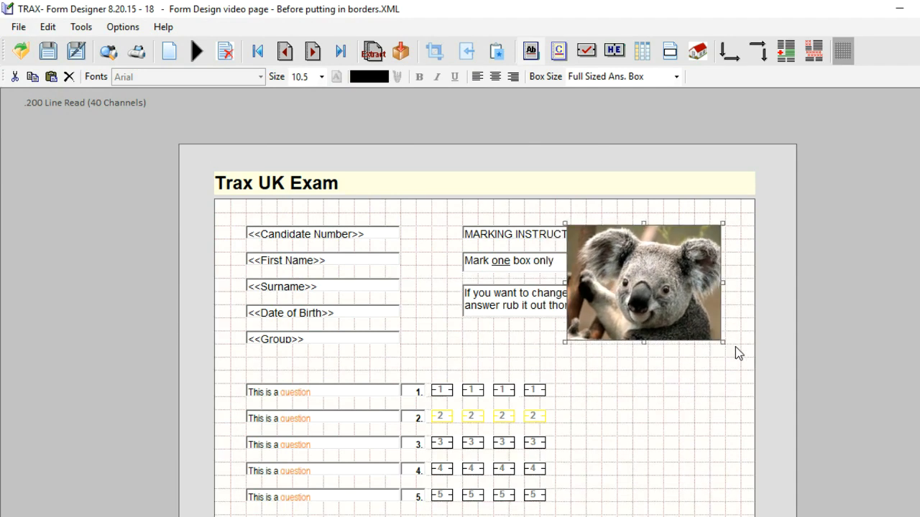
pyautogui.moveTo(721, 344); pyautogui.dragTo(676, 295)
pyautogui.moveTo(633, 266); pyautogui.dragTo(700, 270)
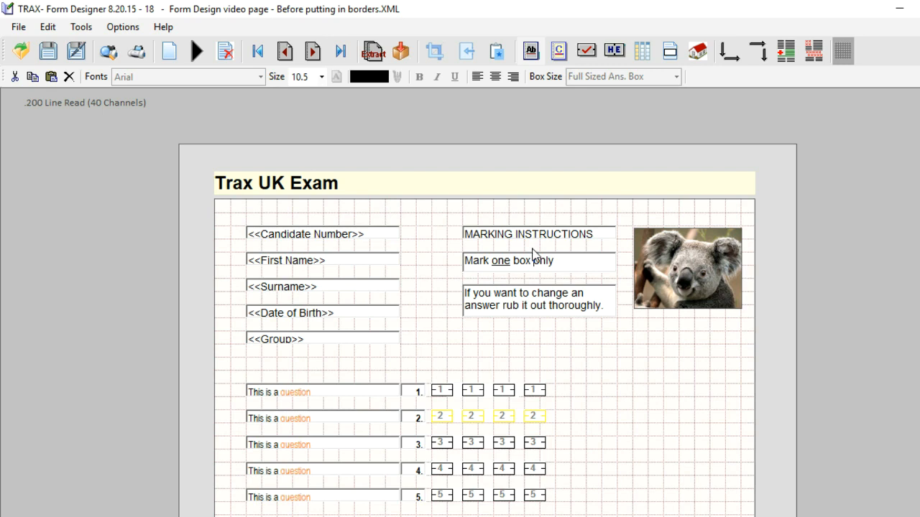
# - Place a black reference grid with a reference box size of 4 below the koala picture
pyautogui.click(642, 56)
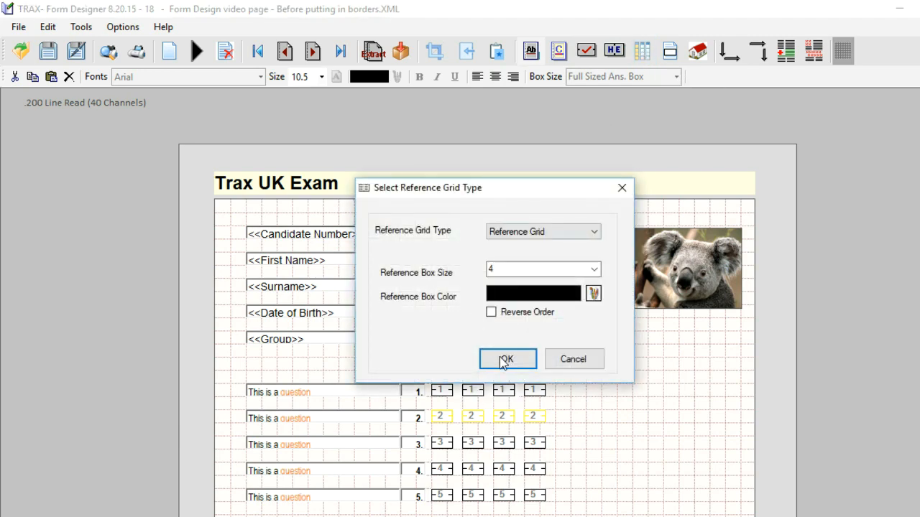
pyautogui.click(498, 271)
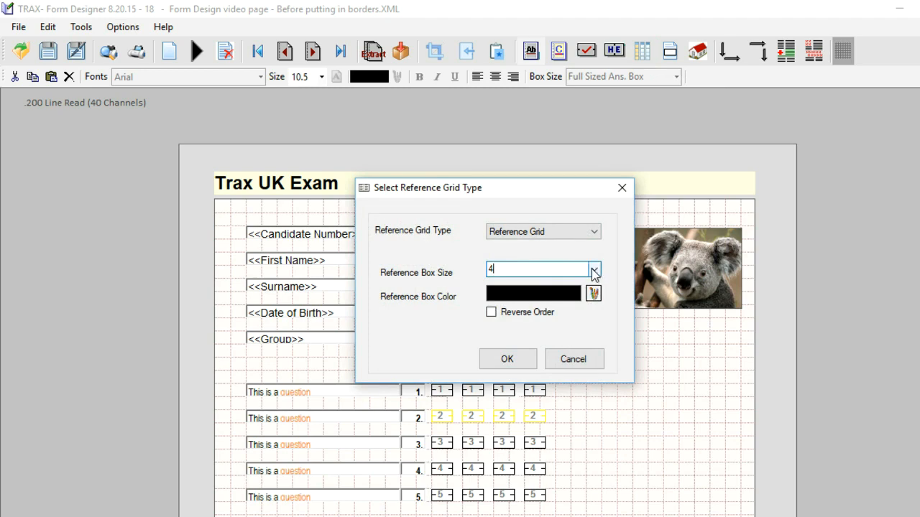
pyautogui.click(594, 270)
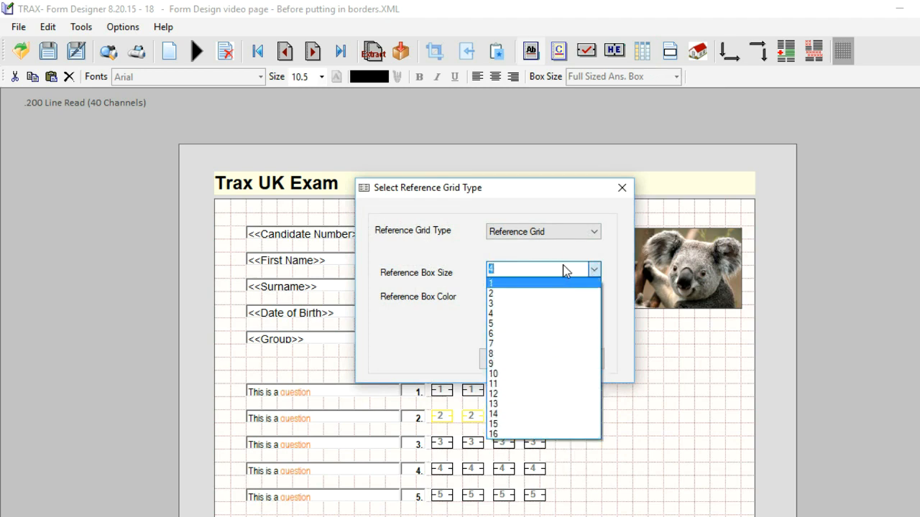
pyautogui.click(557, 313)
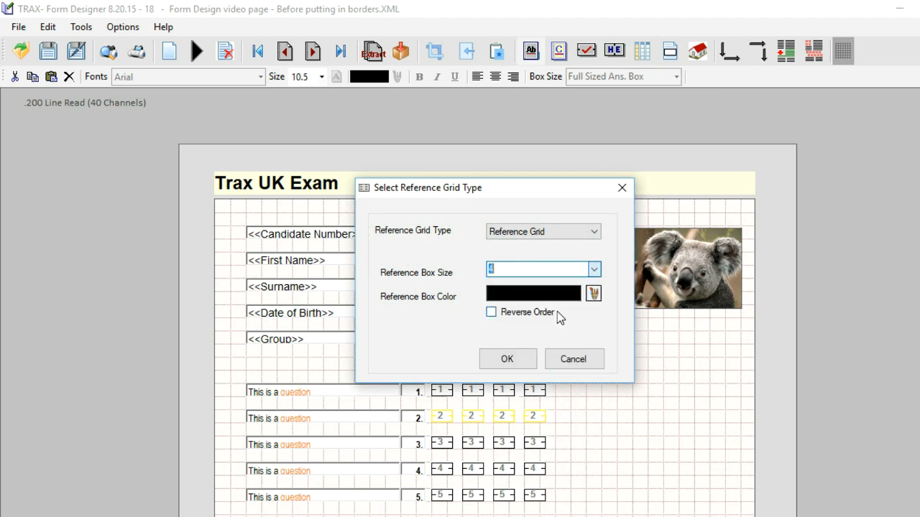
pyautogui.click(523, 359)
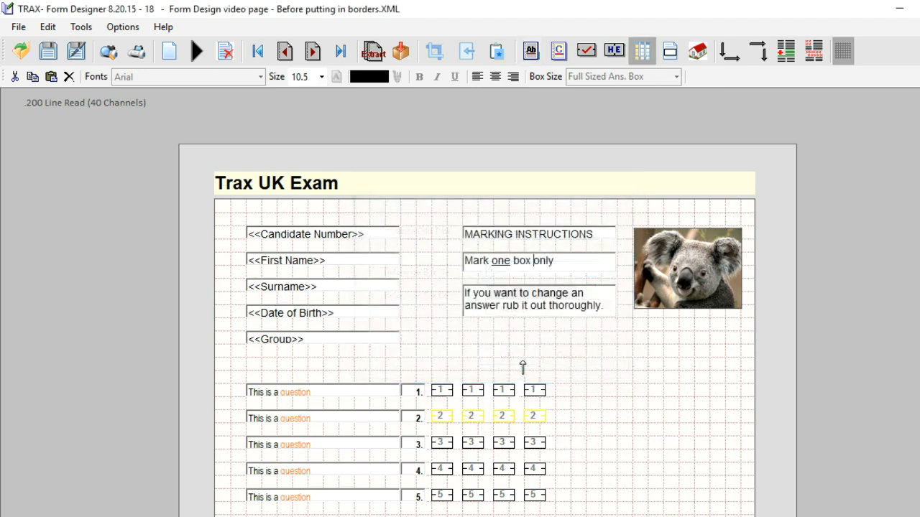
pyautogui.click(604, 339)
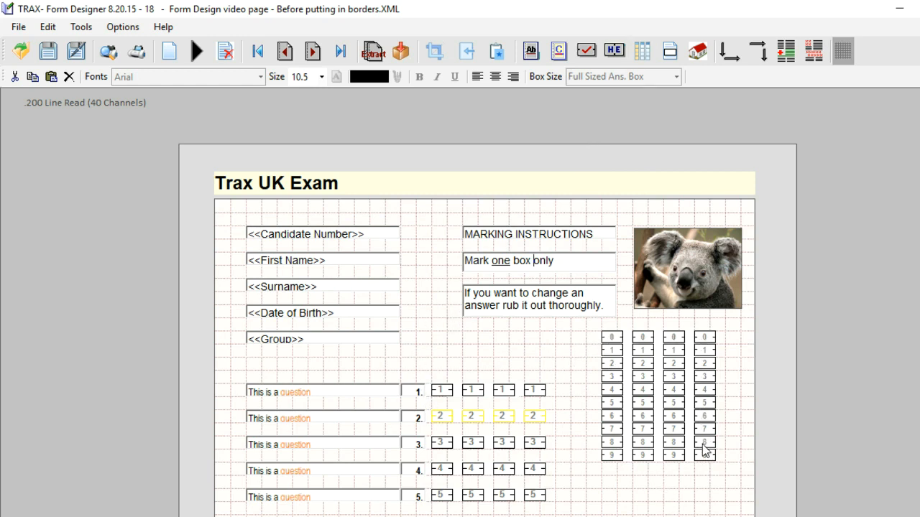
# - Delete the reference grid below the koala picture
pyautogui.click(666, 432)
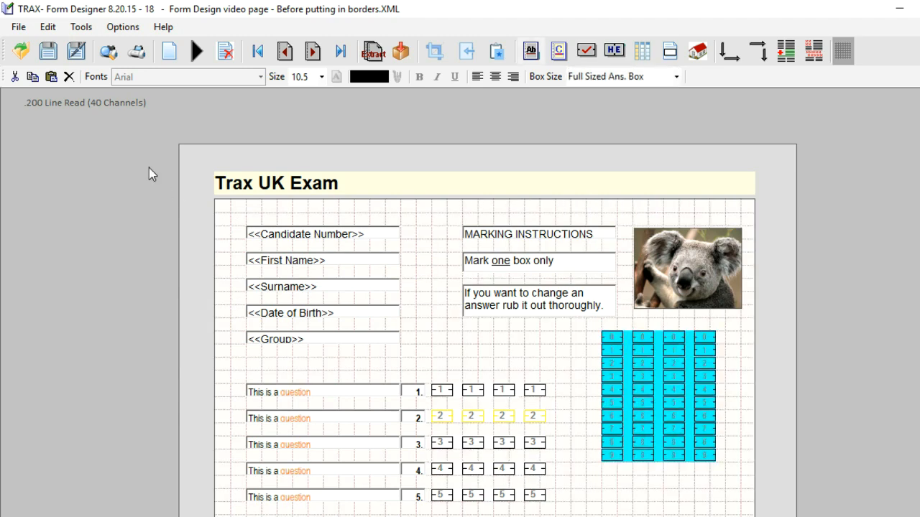
pyautogui.click(70, 79)
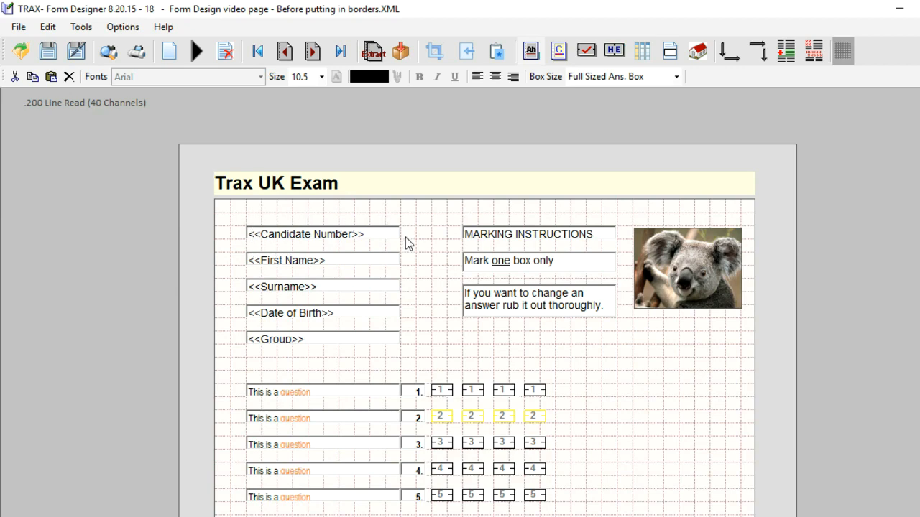
# - Set the spacing of question 1's answer boxes to 2
pyautogui.scroll(-3, 741, 409)
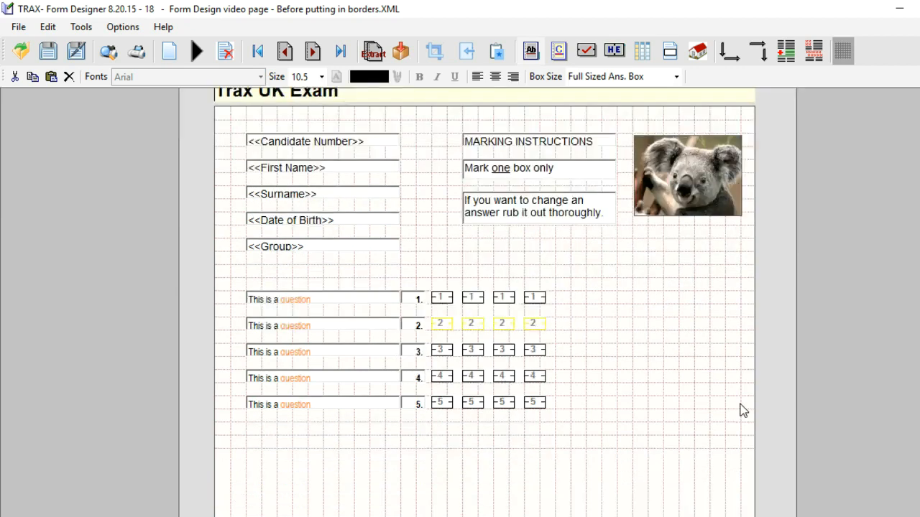
pyautogui.scroll(1, 618, 432)
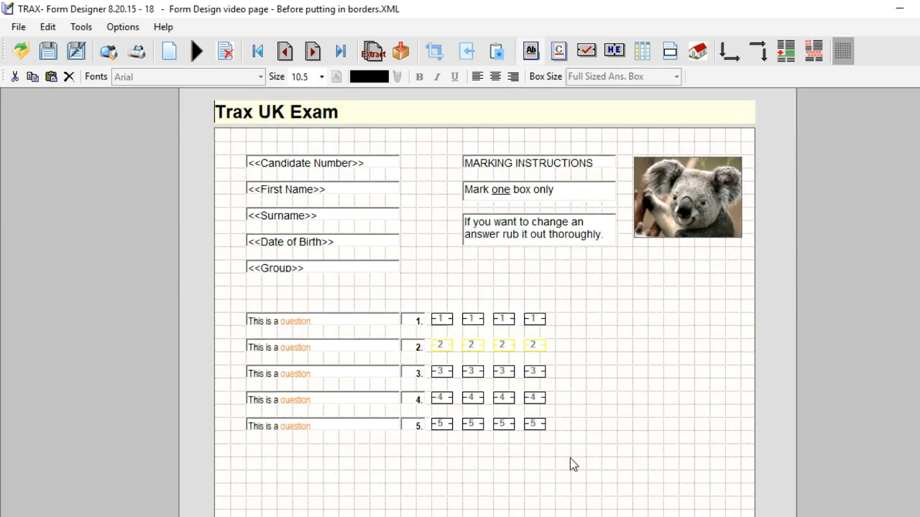
pyautogui.click(443, 318)
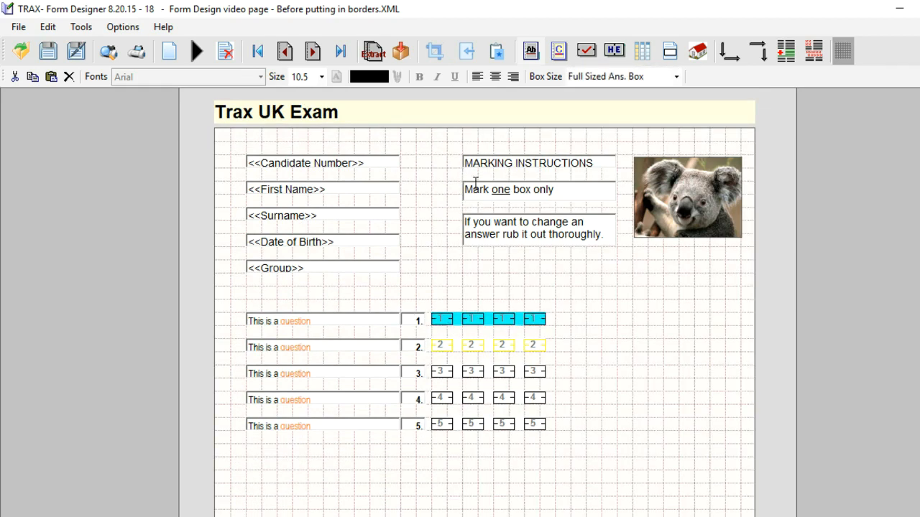
pyautogui.click(463, 325)
pyautogui.doubleClick(462, 323)
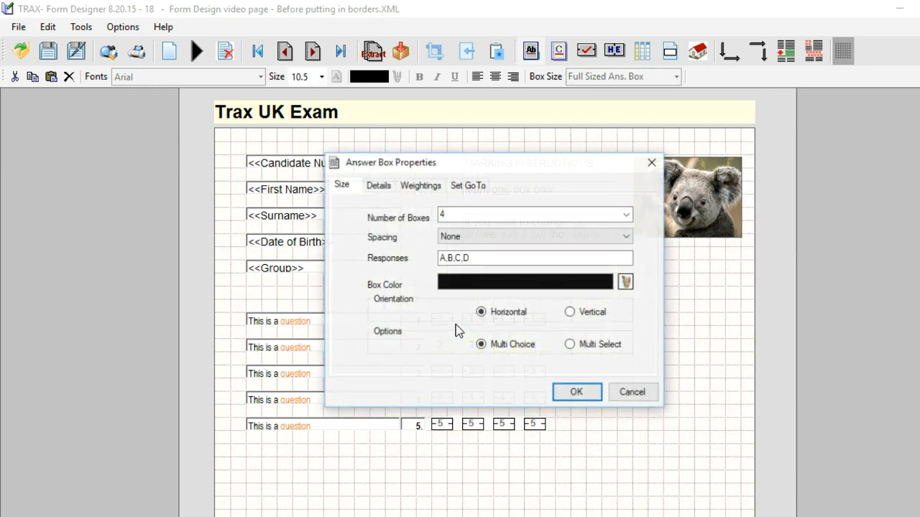
pyautogui.click(457, 235)
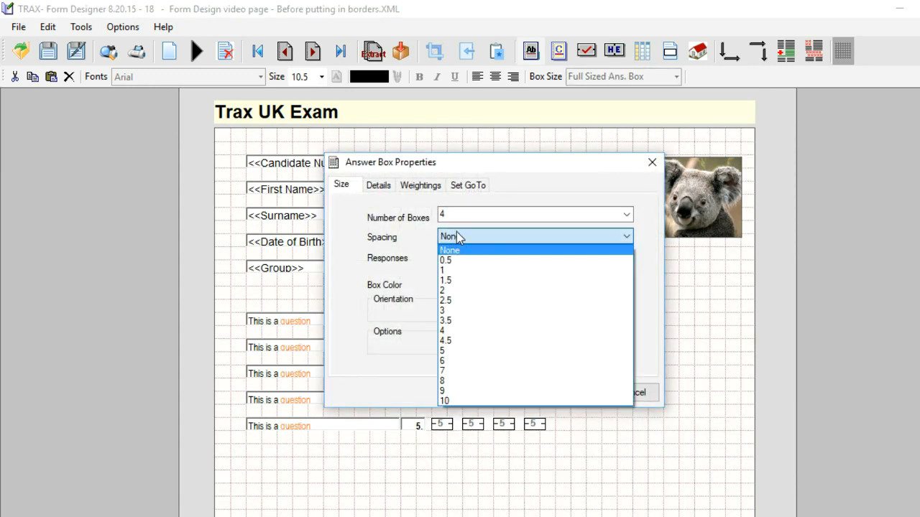
pyautogui.click(470, 291)
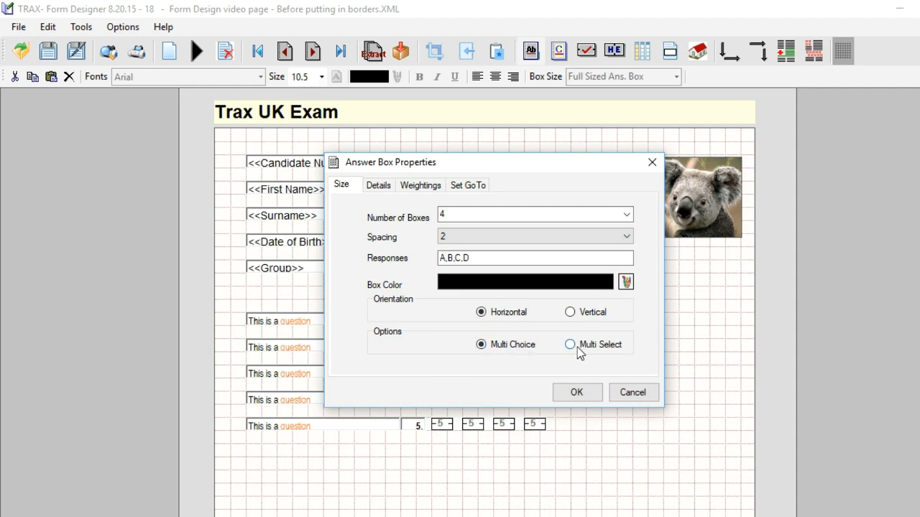
pyautogui.click(582, 396)
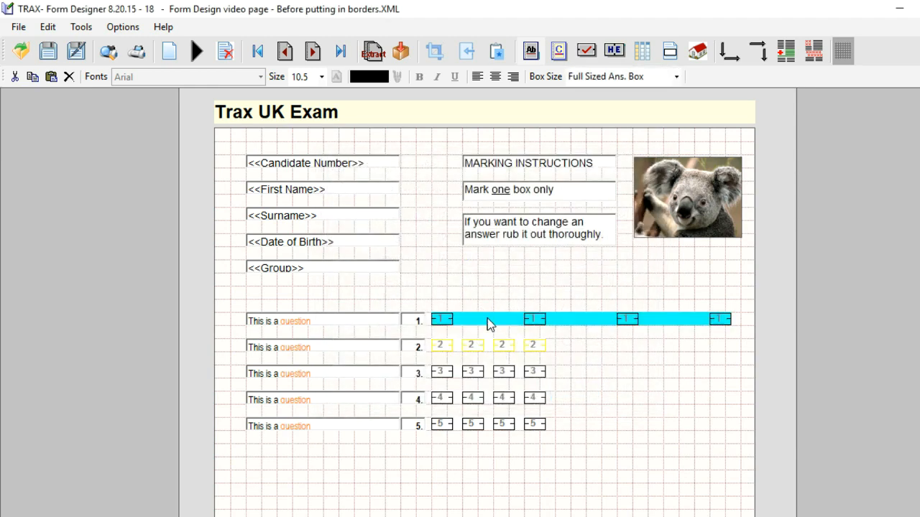
# - Narrow question 1's text box and move it into the gap between its first and second answer boxes
pyautogui.moveTo(381, 316); pyautogui.dragTo(509, 312)
pyautogui.moveTo(602, 312); pyautogui.dragTo(498, 349)
pyautogui.click(469, 328)
pyautogui.scroll(-3, 534, 322)
pyautogui.moveTo(468, 179); pyautogui.dragTo(468, 192)
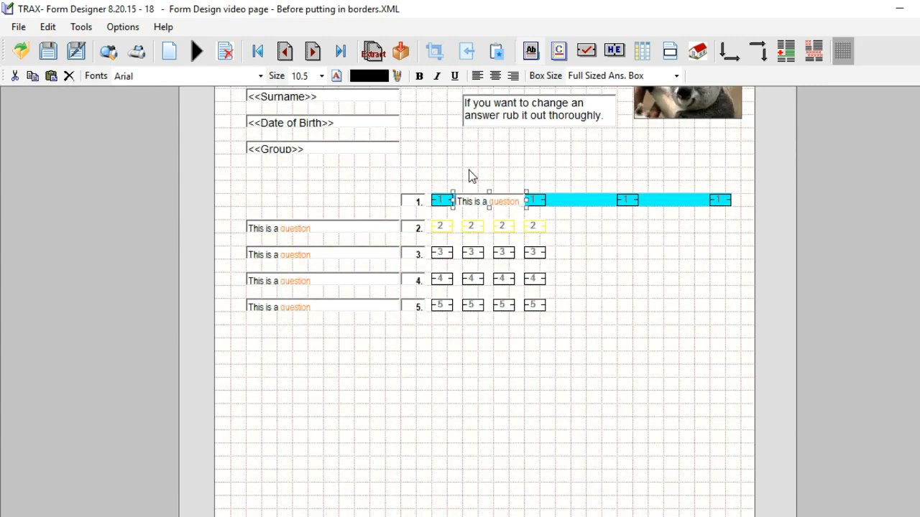
# - Copy the narrowed question text box into the two remaining gaps between question 1's answer boxes
pyautogui.click(498, 201)
pyautogui.click(33, 76)
pyautogui.click(51, 76)
pyautogui.click(543, 198)
pyautogui.click(640, 198)
pyautogui.click(51, 76)
pyautogui.click(530, 51)
pyautogui.moveTo(575, 190); pyautogui.dragTo(582, 236)
pyautogui.moveTo(668, 222); pyautogui.dragTo(672, 243)
pyautogui.click(684, 272)
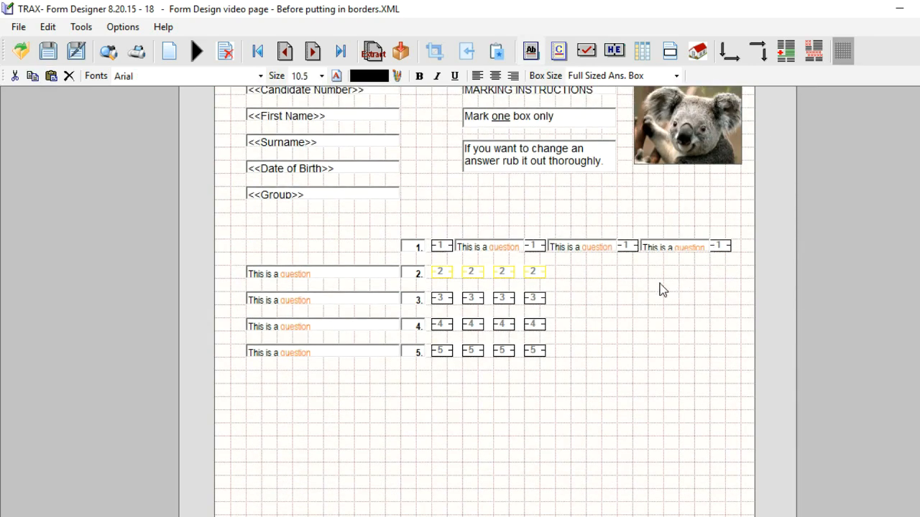
# - Return question 1's text box to its place before the number, widen it to fit, and delete its two copies
pyautogui.moveTo(454, 258); pyautogui.dragTo(297, 273)
pyautogui.moveTo(370, 262); pyautogui.dragTo(400, 263)
pyautogui.click(595, 264)
pyautogui.click(69, 75)
pyautogui.click(674, 331)
pyautogui.click(69, 76)
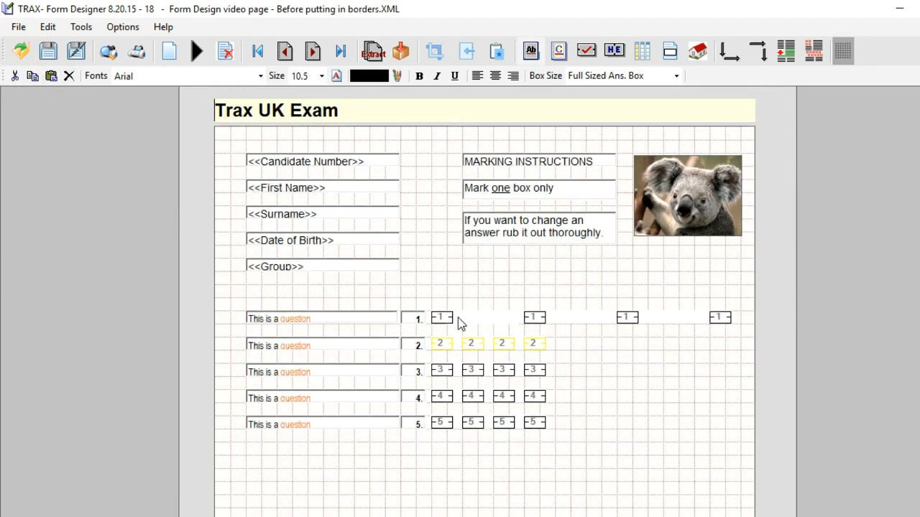
# - Set the spacing of question 1's answer boxes back to None
pyautogui.doubleClick(458, 317)
pyautogui.click(467, 235)
pyautogui.click(558, 398)
pyautogui.click(505, 438)
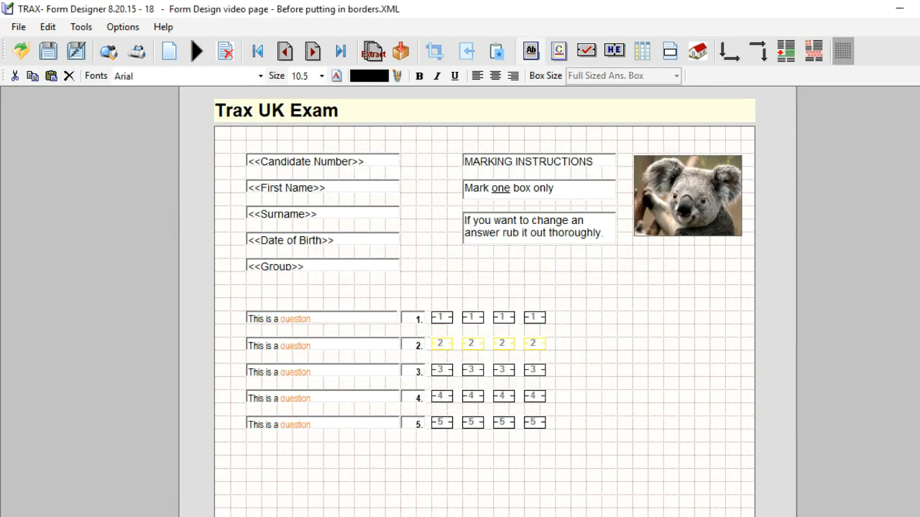
# - Add a border and fit it around question 1's row, from the question text to the last answer box
pyautogui.click(675, 55)
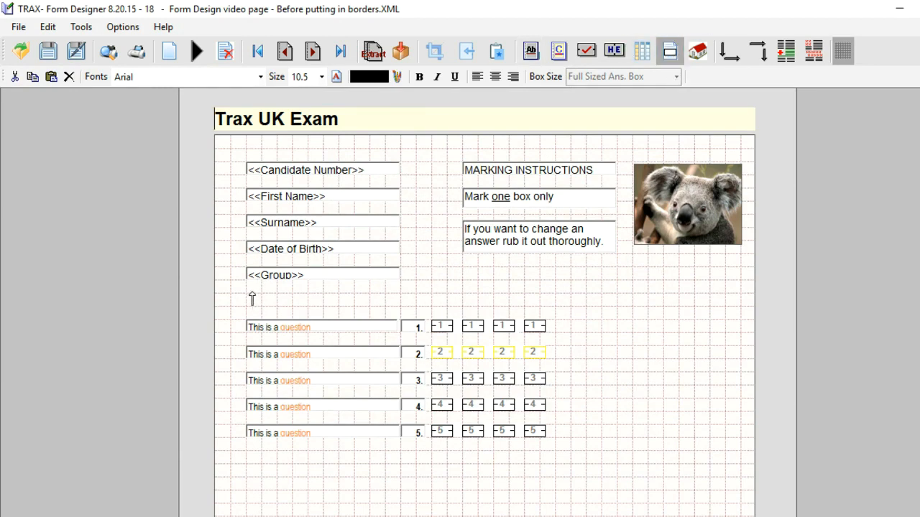
pyautogui.click(520, 297)
pyautogui.moveTo(518, 323); pyautogui.dragTo(316, 306)
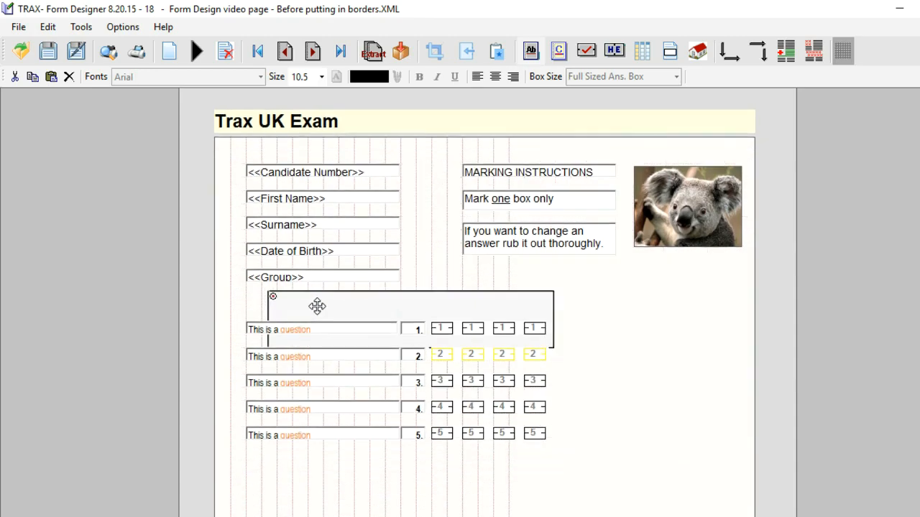
pyautogui.moveTo(266, 320); pyautogui.dragTo(240, 320)
pyautogui.moveTo(398, 288); pyautogui.dragTo(398, 313)
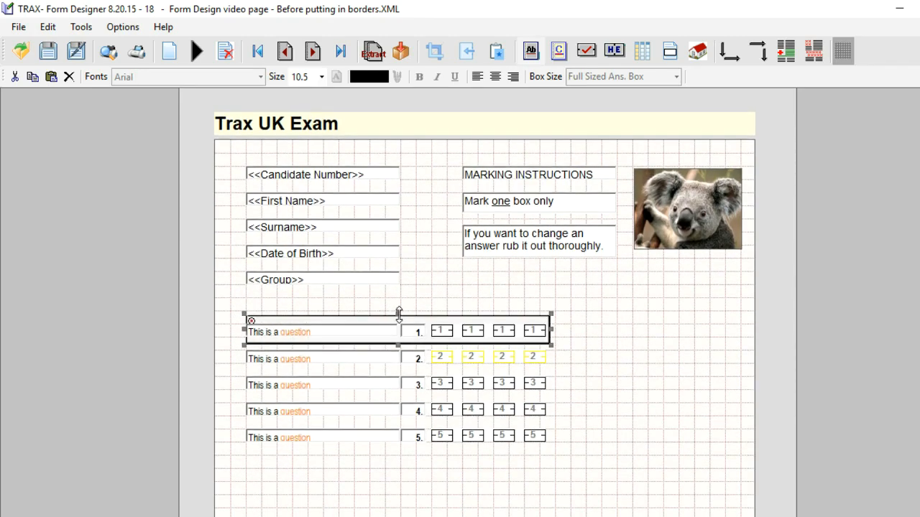
# - Add a second border and size it to enclose all five question rows and their answer boxes
pyautogui.click(671, 54)
pyautogui.click(227, 301)
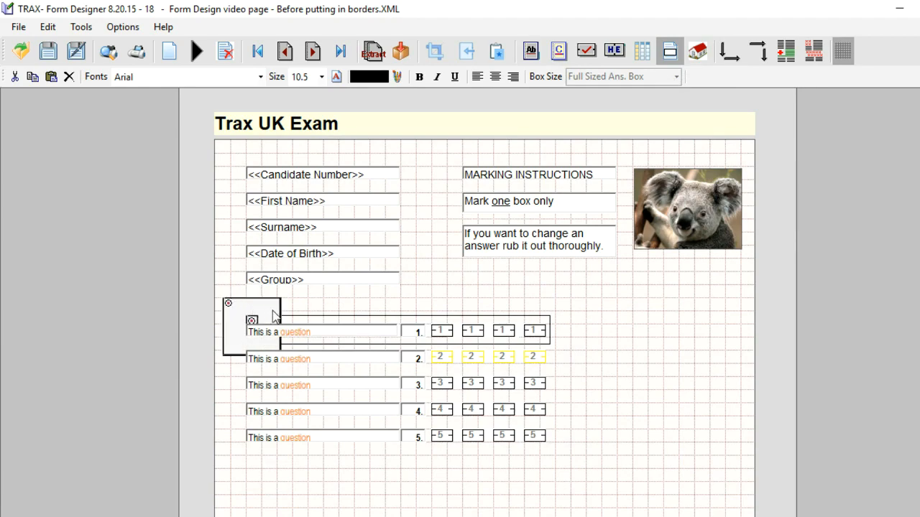
pyautogui.moveTo(238, 319); pyautogui.dragTo(565, 327)
pyautogui.click(542, 321)
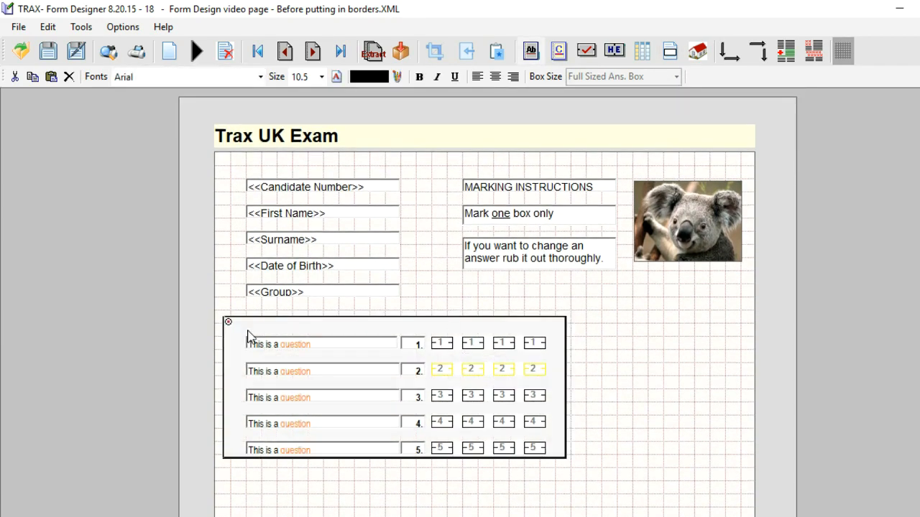
# - Give the border around the five questions a red line with a width of 2
pyautogui.click(230, 349)
pyautogui.doubleClick(230, 353)
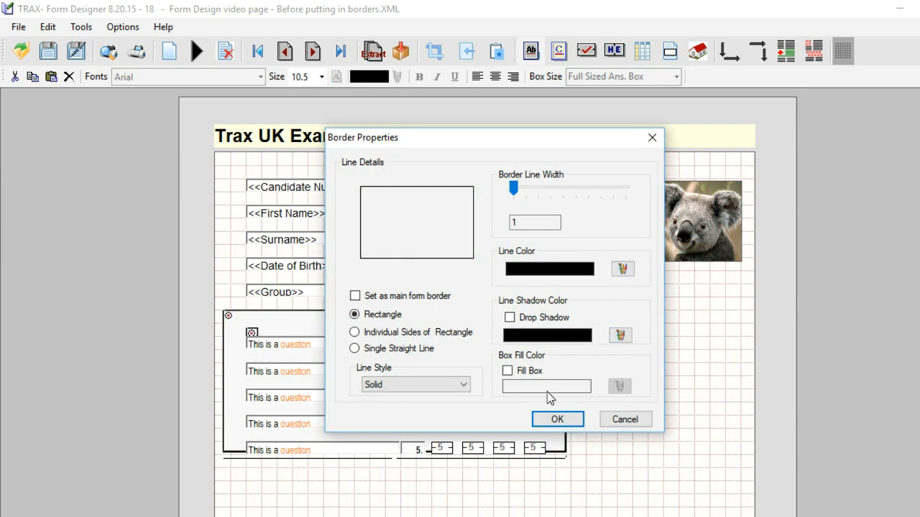
pyautogui.click(622, 270)
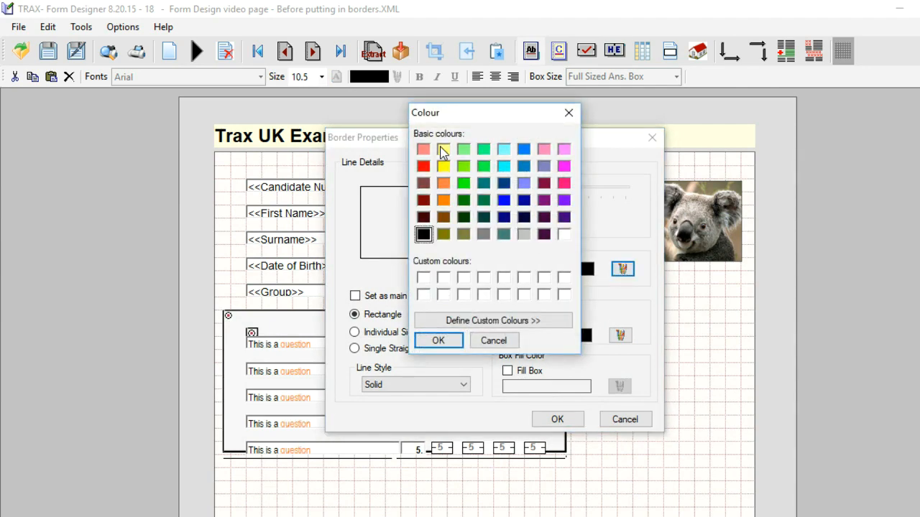
pyautogui.click(423, 166)
pyautogui.click(446, 336)
pyautogui.moveTo(519, 193); pyautogui.dragTo(532, 214)
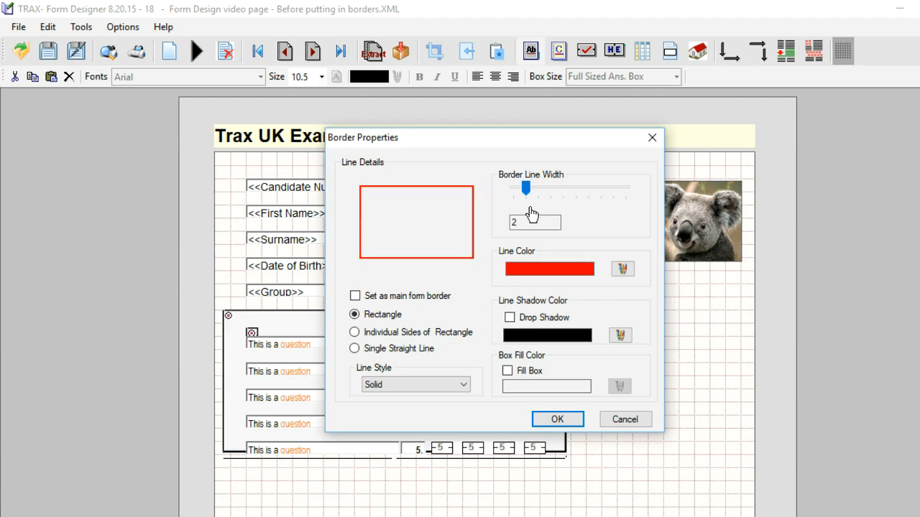
pyautogui.click(554, 420)
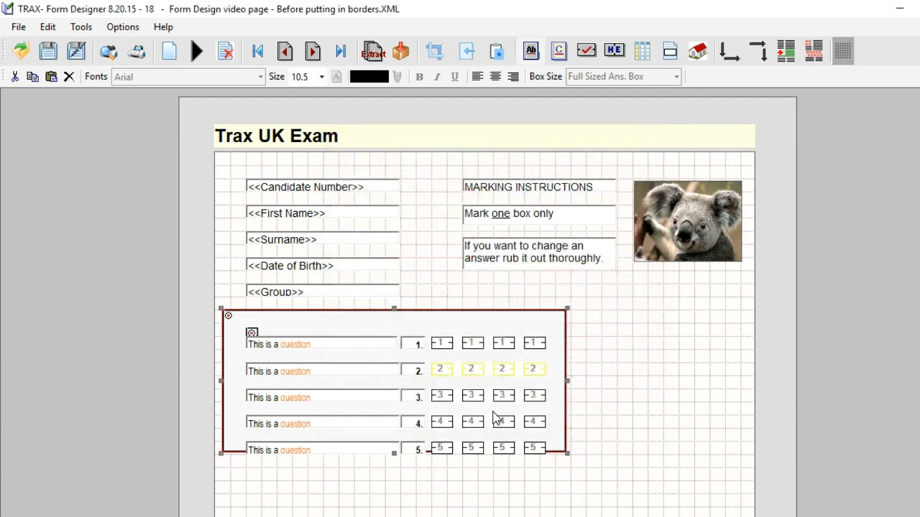
# - Move the outer border down slightly so it sits evenly around the five question rows
pyautogui.click(234, 337)
pyautogui.moveTo(235, 344); pyautogui.dragTo(236, 352)
pyautogui.moveTo(236, 352); pyautogui.dragTo(234, 350)
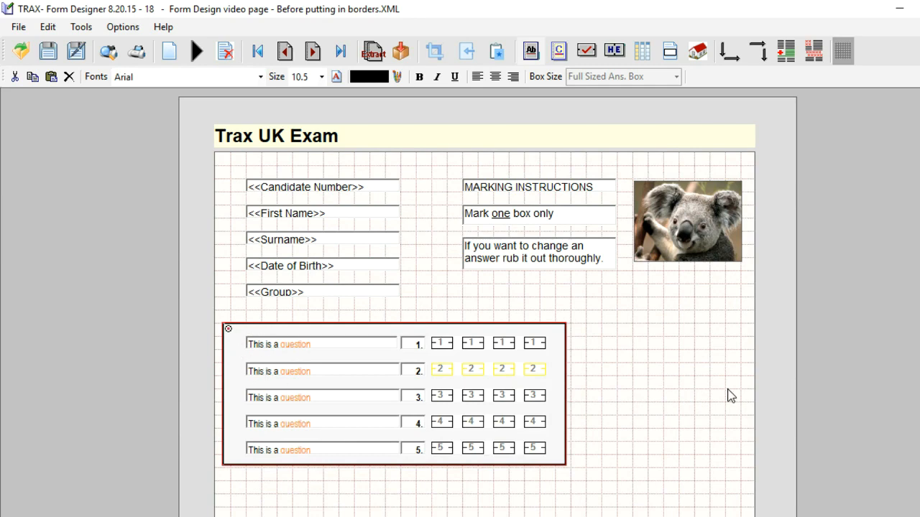
pyautogui.click(630, 385)
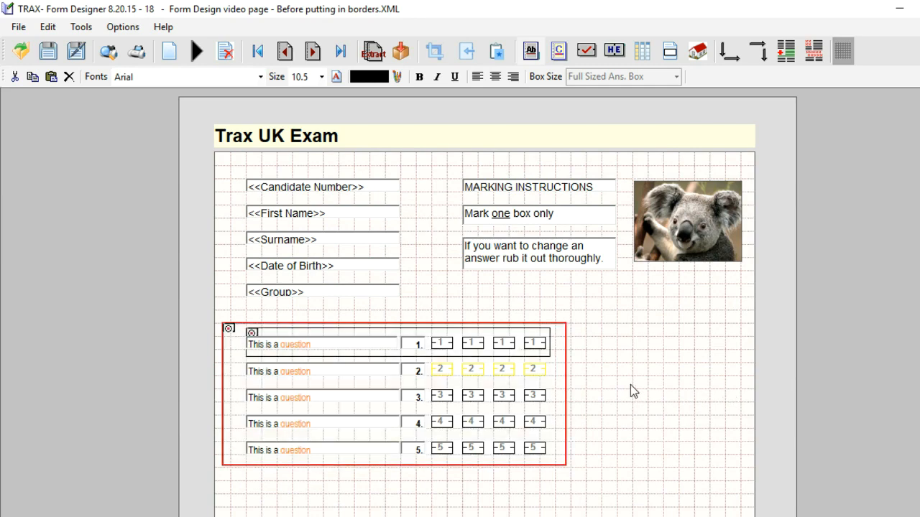
# - Turn on the box fill for question 1's border and set its fill colour to light grey
pyautogui.click(267, 336)
pyautogui.doubleClick(267, 336)
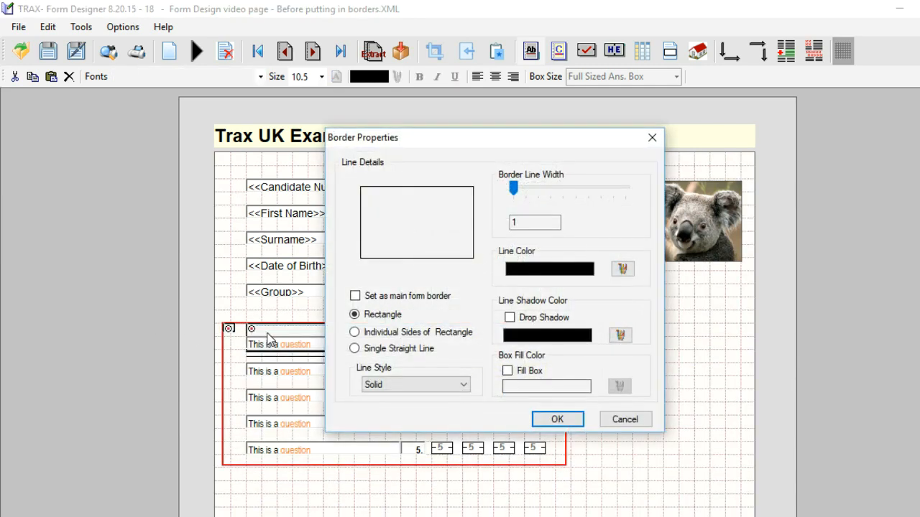
pyautogui.click(507, 371)
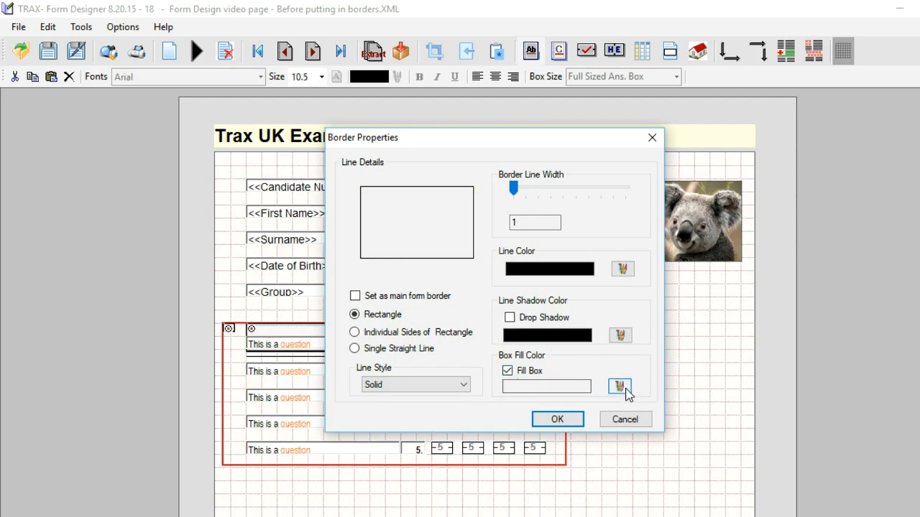
pyautogui.click(618, 386)
pyautogui.click(524, 236)
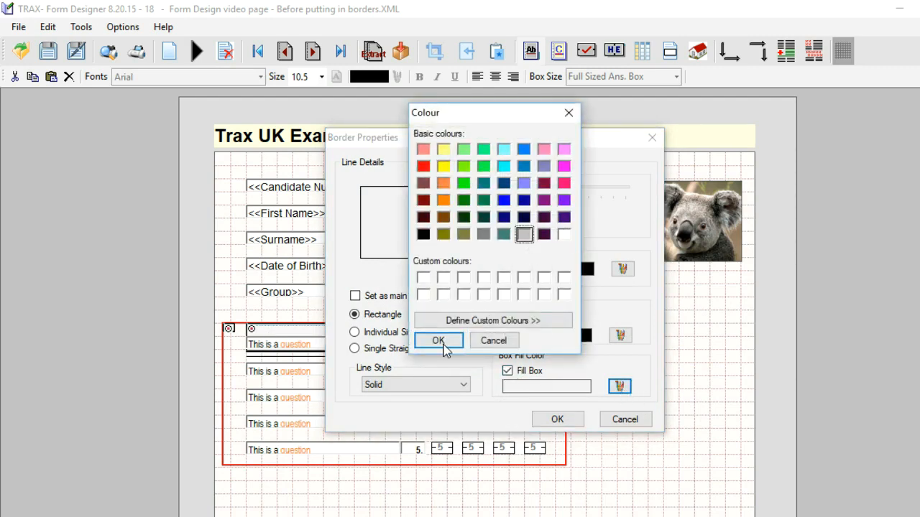
pyautogui.click(442, 342)
pyautogui.click(552, 423)
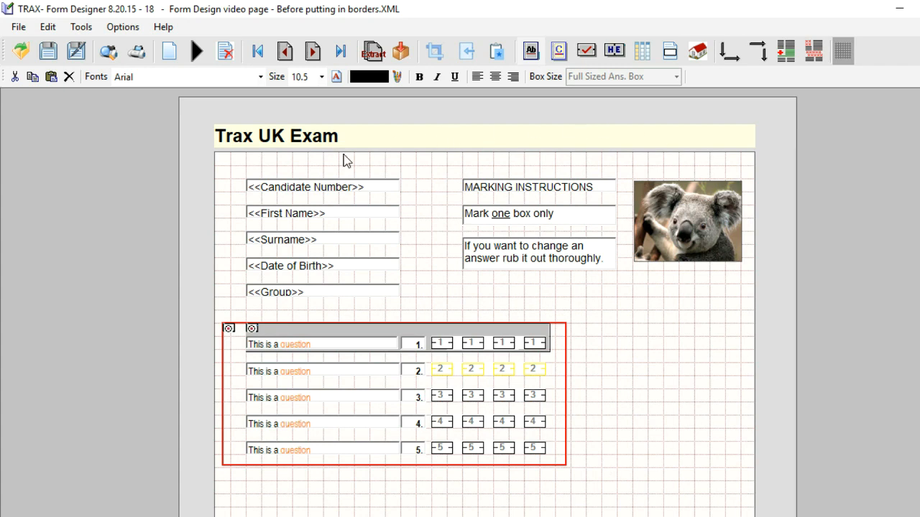
# - Open a print preview of the form and maximize its window
pyautogui.click(18, 27)
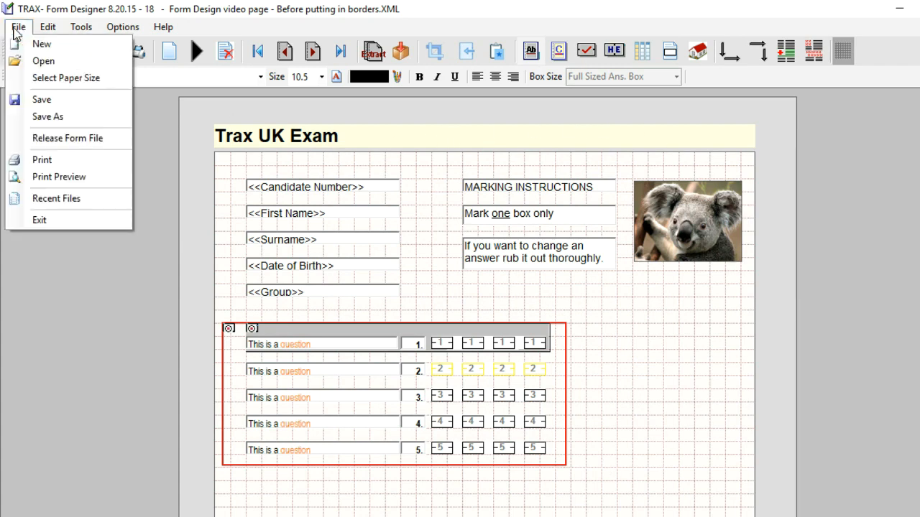
pyautogui.click(55, 176)
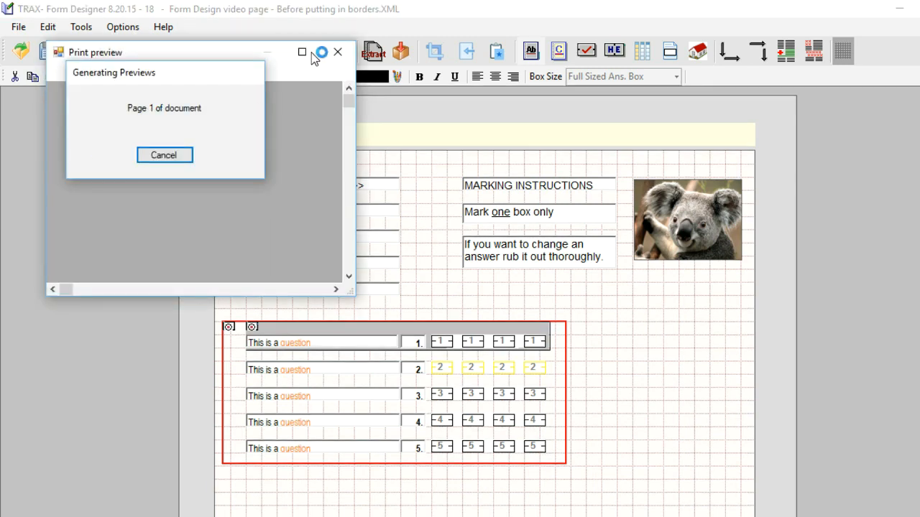
pyautogui.click(301, 51)
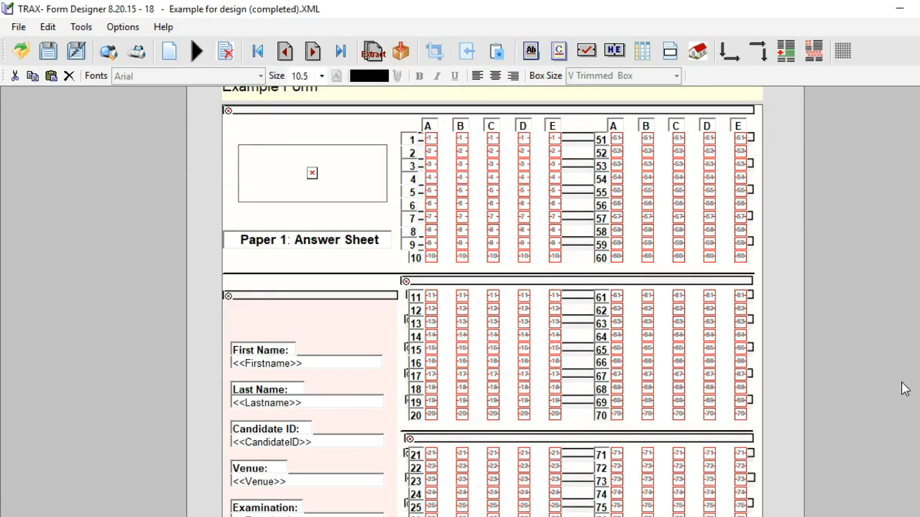
# - Look through the "Example for design (completed)" form, examining its answer grids, candidate merge fields and instructions
pyautogui.scroll(-3, 903, 390)
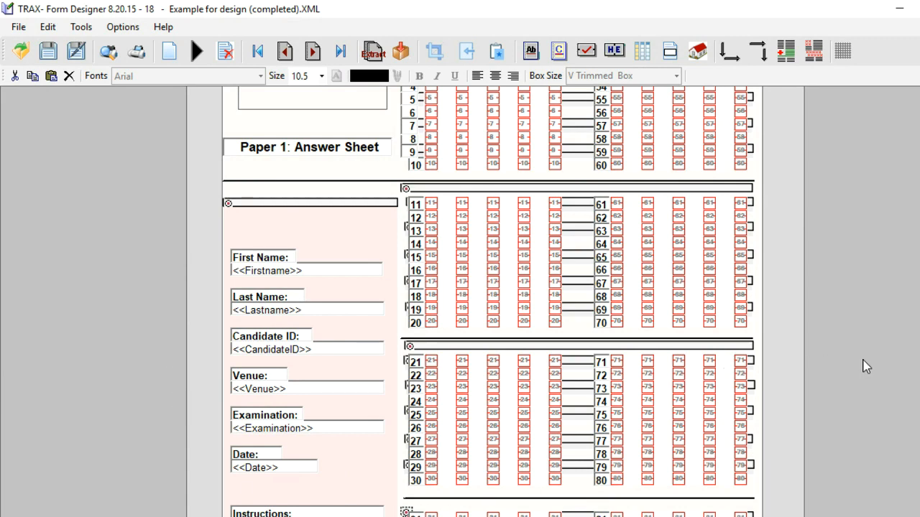
pyautogui.scroll(-3, 865, 367)
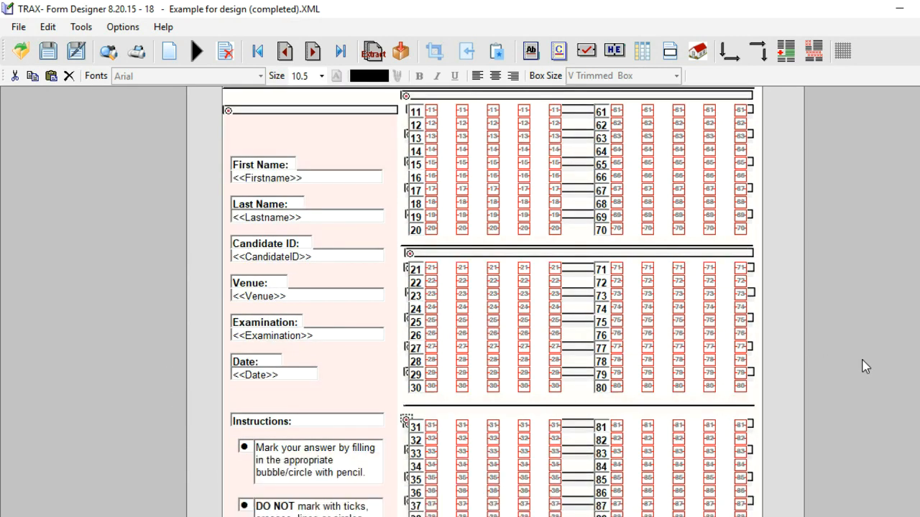
pyautogui.scroll(-3, 865, 366)
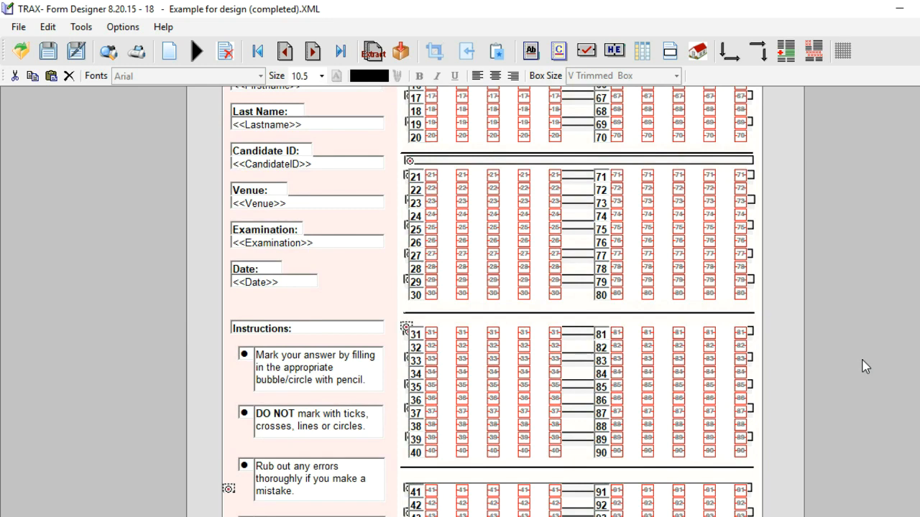
pyautogui.scroll(-3, 865, 366)
pyautogui.scroll(-1, 865, 367)
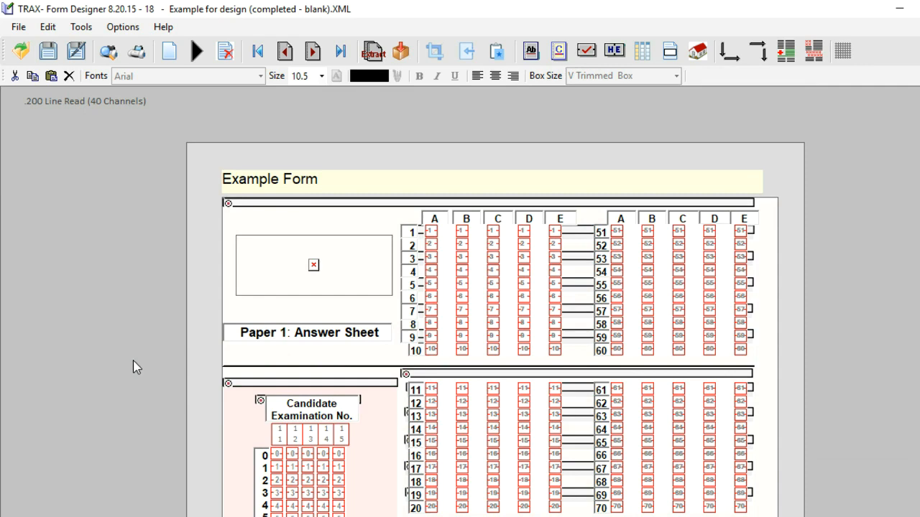
# - Look through the "Example for design (completed - blank)" form, examining its candidate examination number grid, name fields and instructions
pyautogui.scroll(-5, 133, 359)
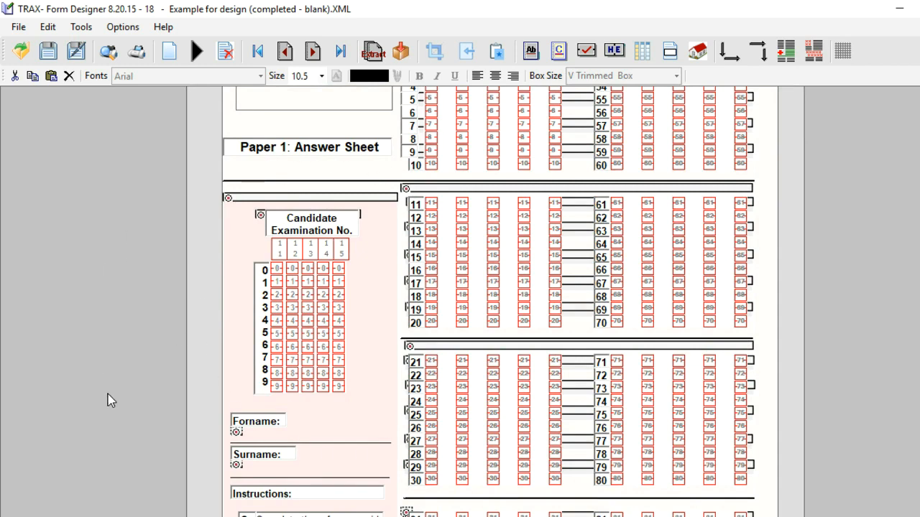
pyautogui.scroll(-3, 107, 392)
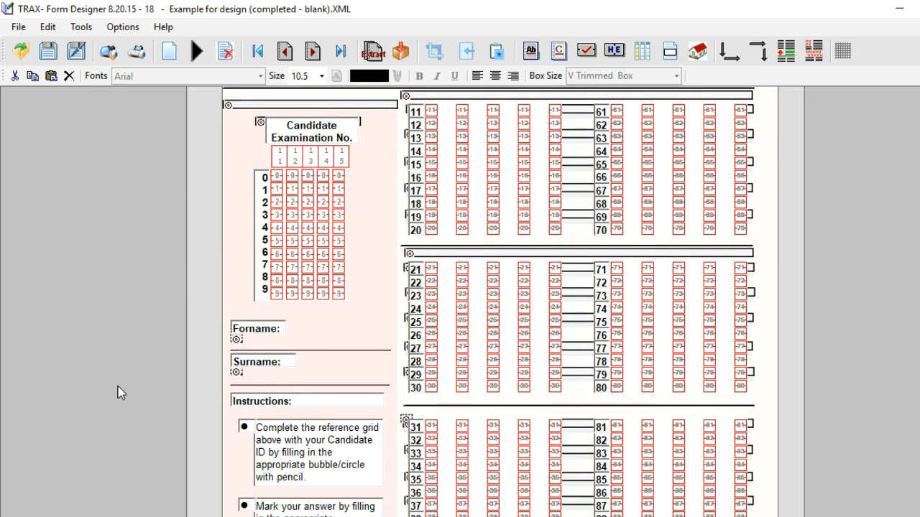
pyautogui.scroll(-3, 121, 391)
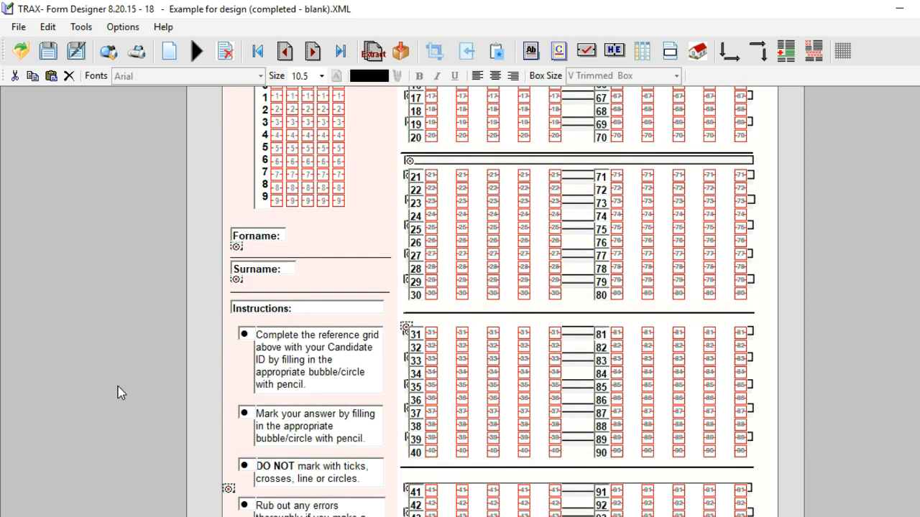
pyautogui.scroll(-3, 121, 392)
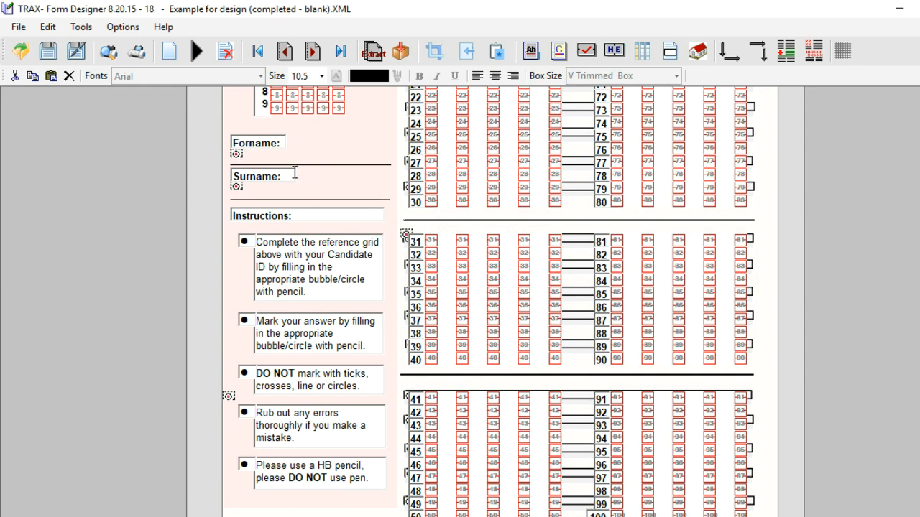
pyautogui.scroll(-1, 237, 417)
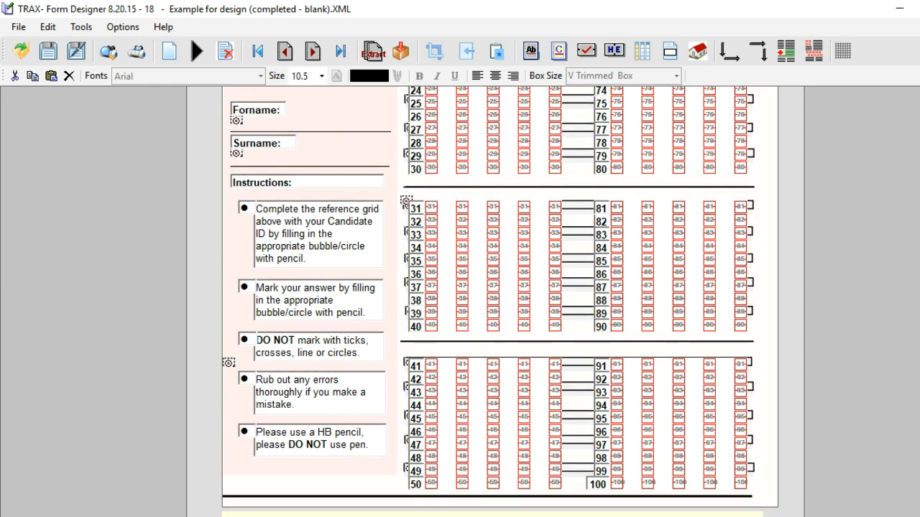